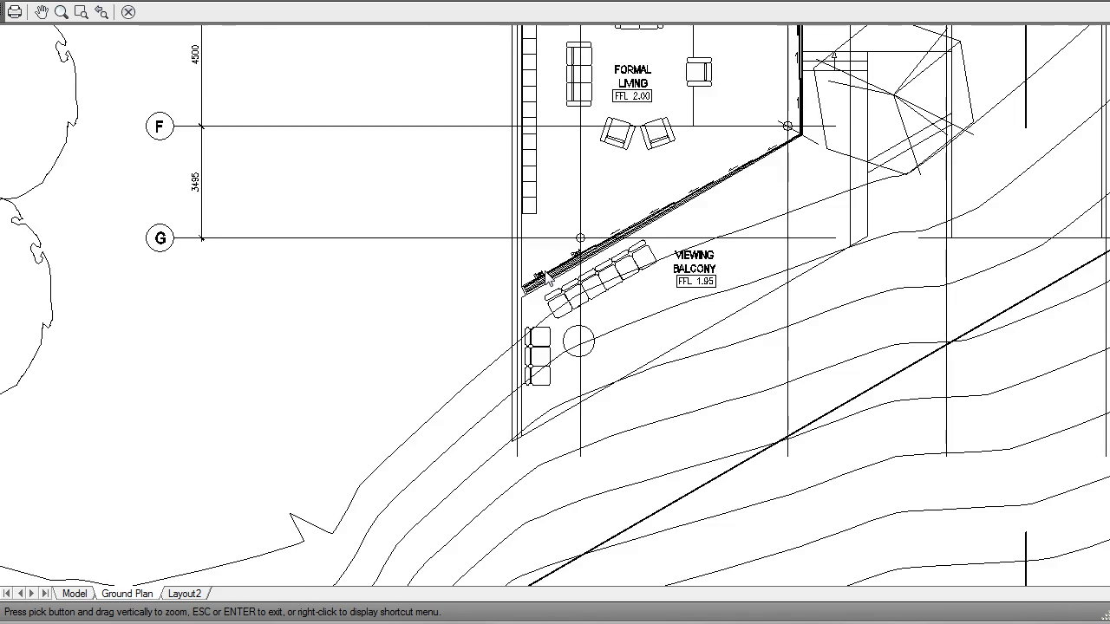
Examine the grid and section lines across the ground floor plan in the plot preview, and close the preview.
middle_click_drag(333, 159, 431, 343)
scroll(399, 351, "up", 1)
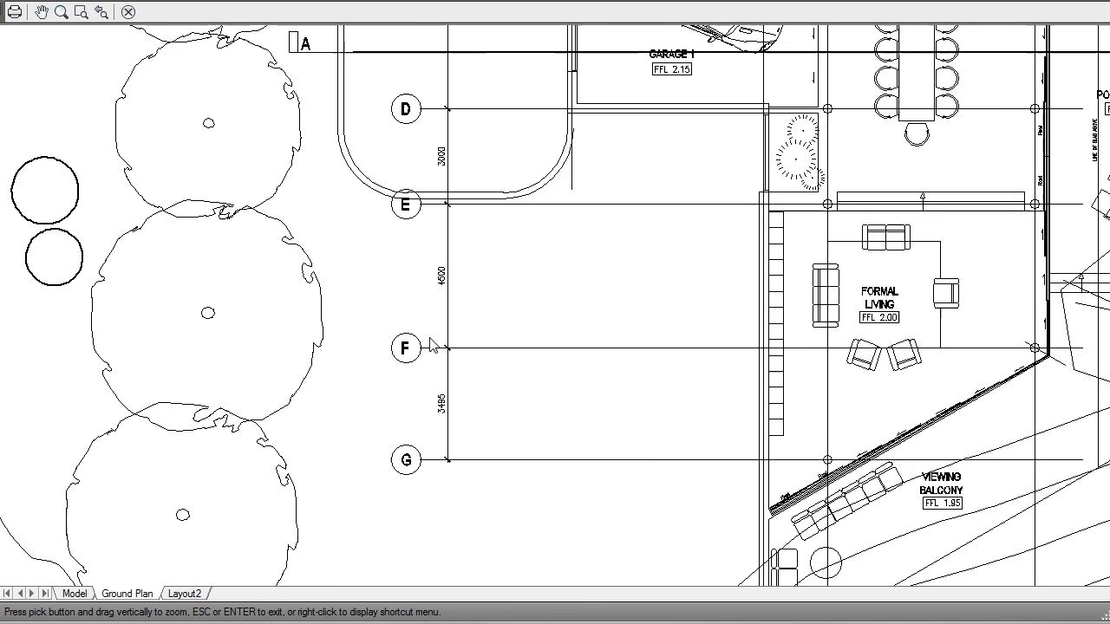
scroll(431, 343, "down", 2)
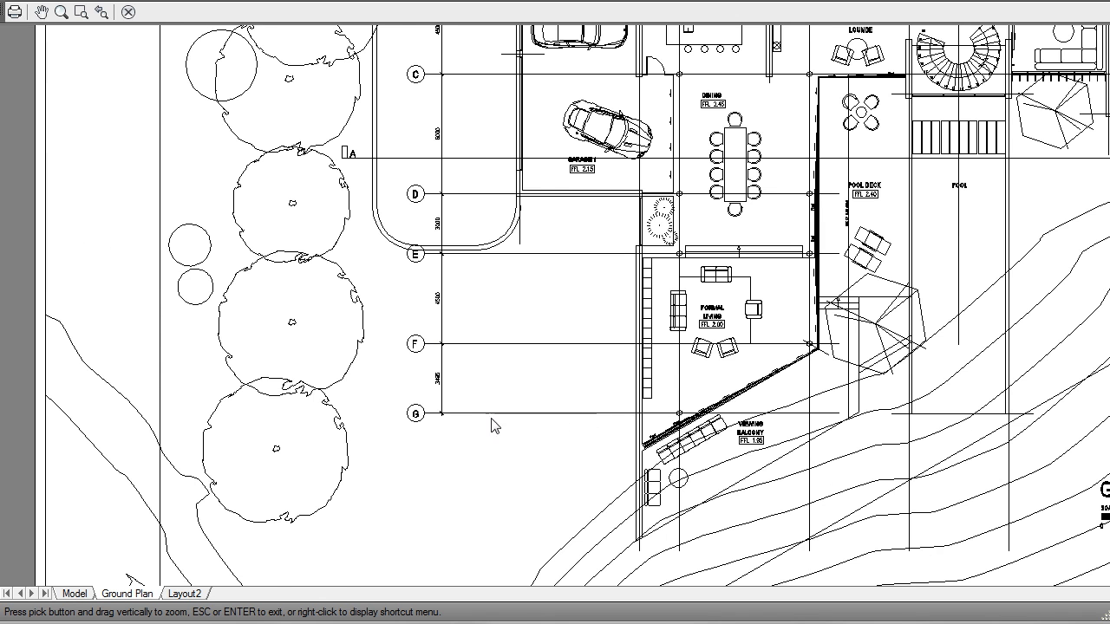
middle_click_drag(476, 251, 474, 383)
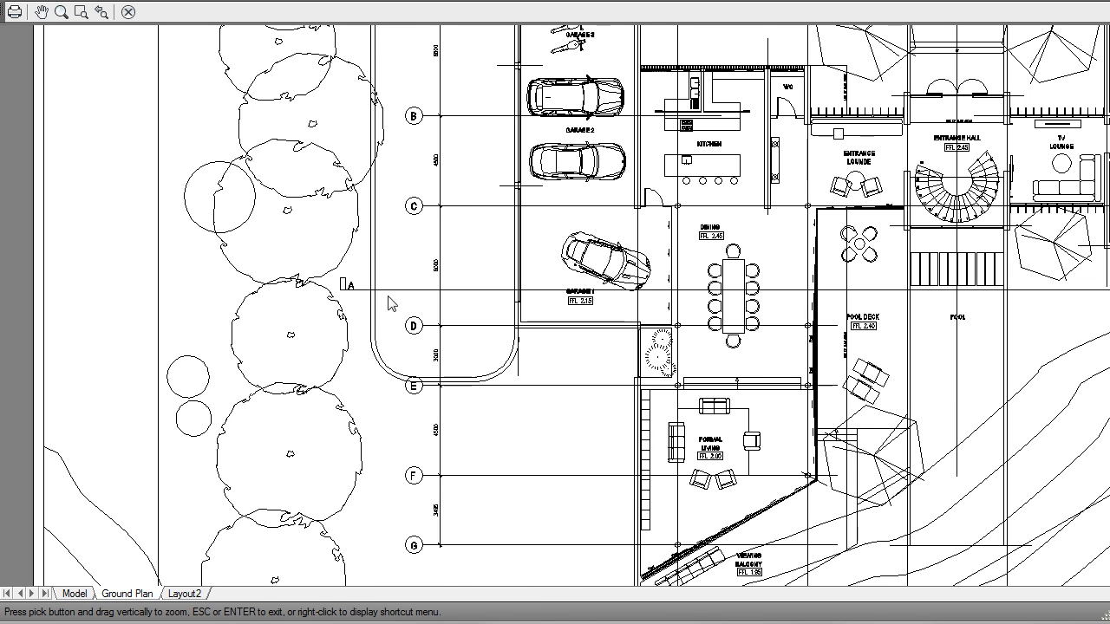
middle_click_drag(958, 174, 761, 231)
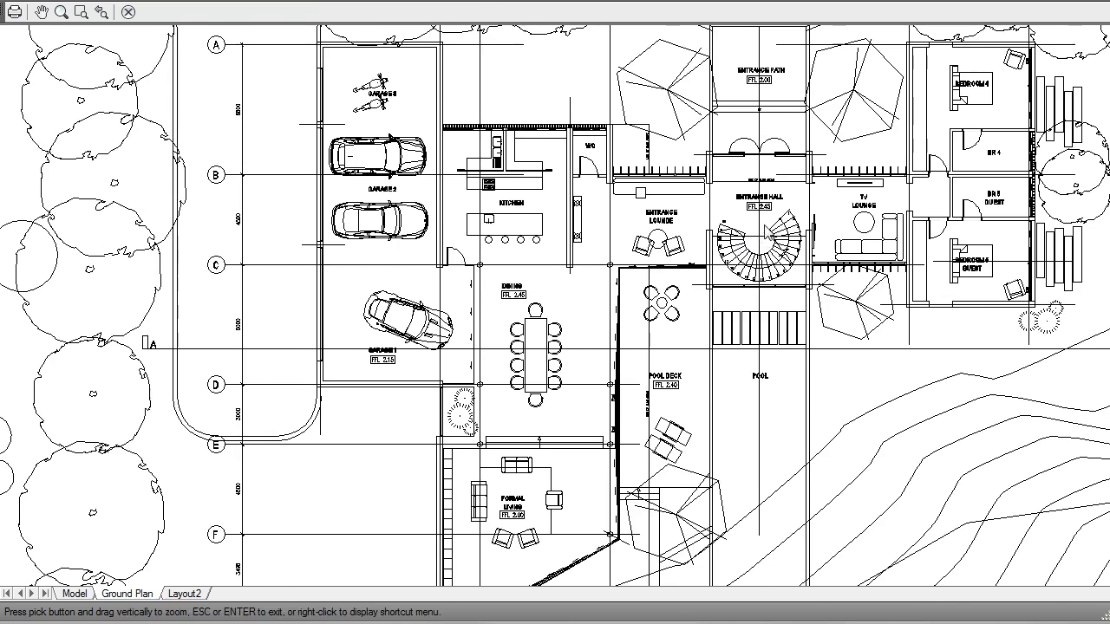
scroll(761, 229, "down", 2)
middle_click_drag(691, 186, 501, 238)
key("Escape")
key("Escape")
key("Escape")
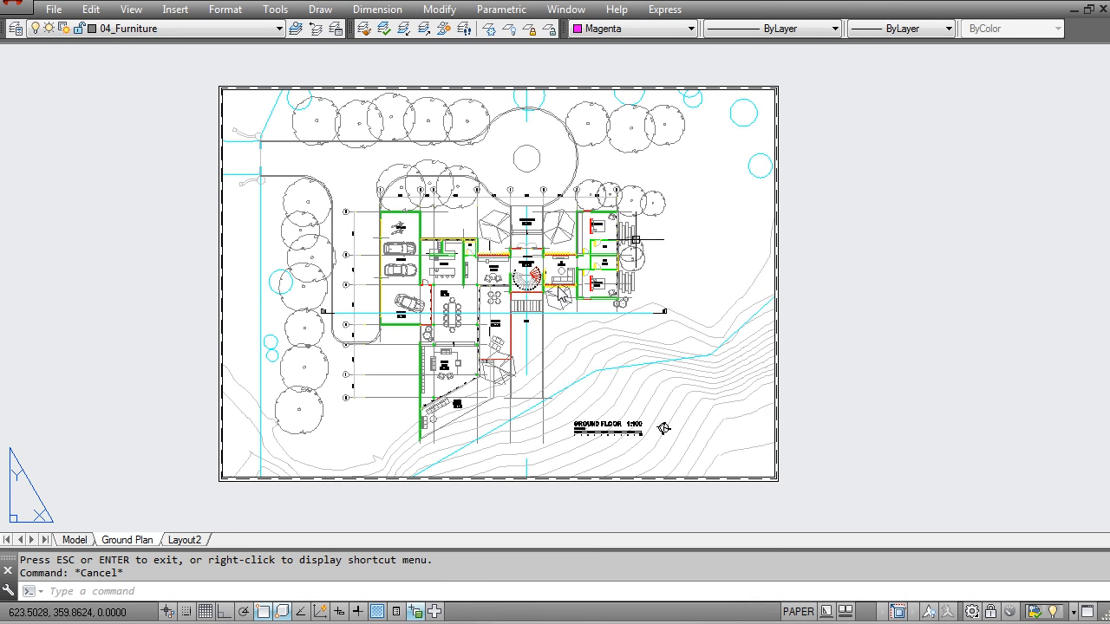
Set PSLTSCALE to 0 from inside the Ground Plan viewport, regenerate the drawing and return to paper space.
middle_click_drag(823, 318, 855, 328)
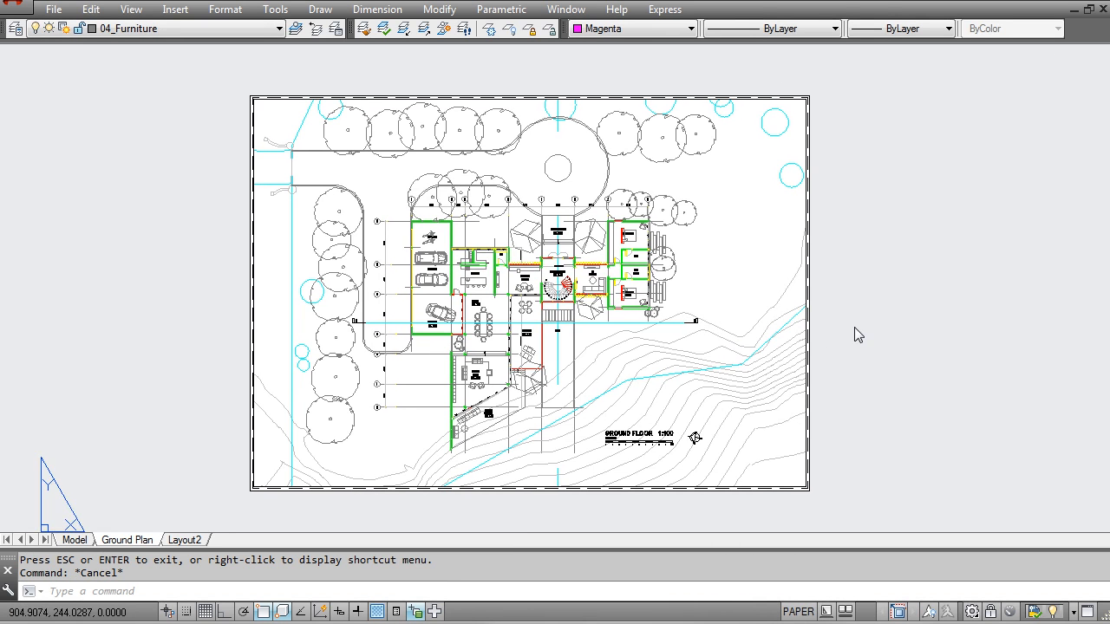
double_click(733, 275)
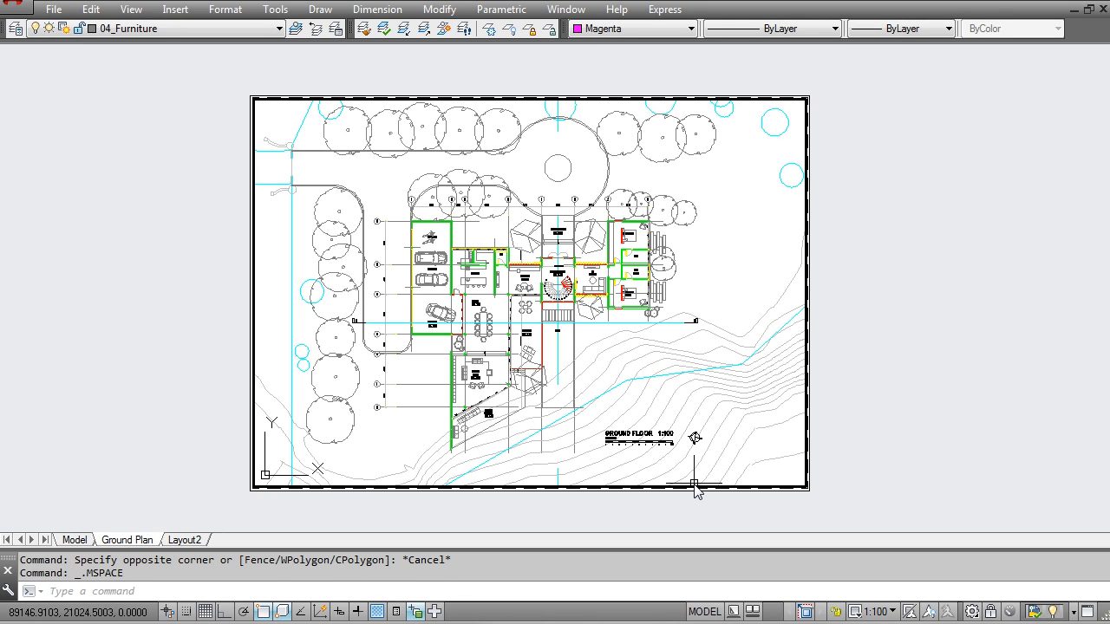
type("psltsca1")
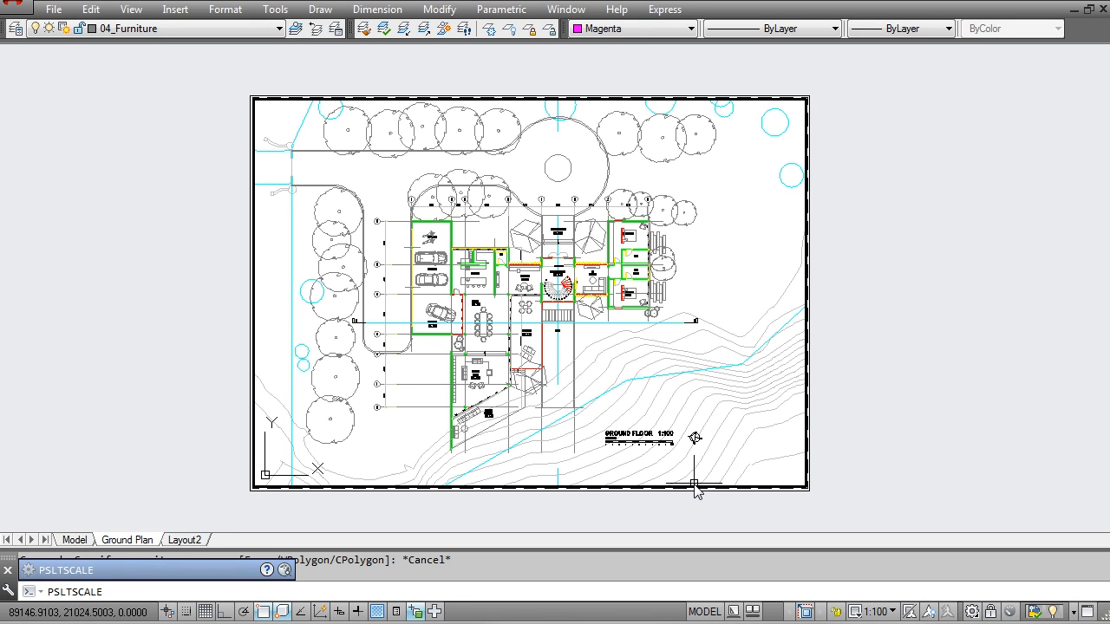
key("Return")
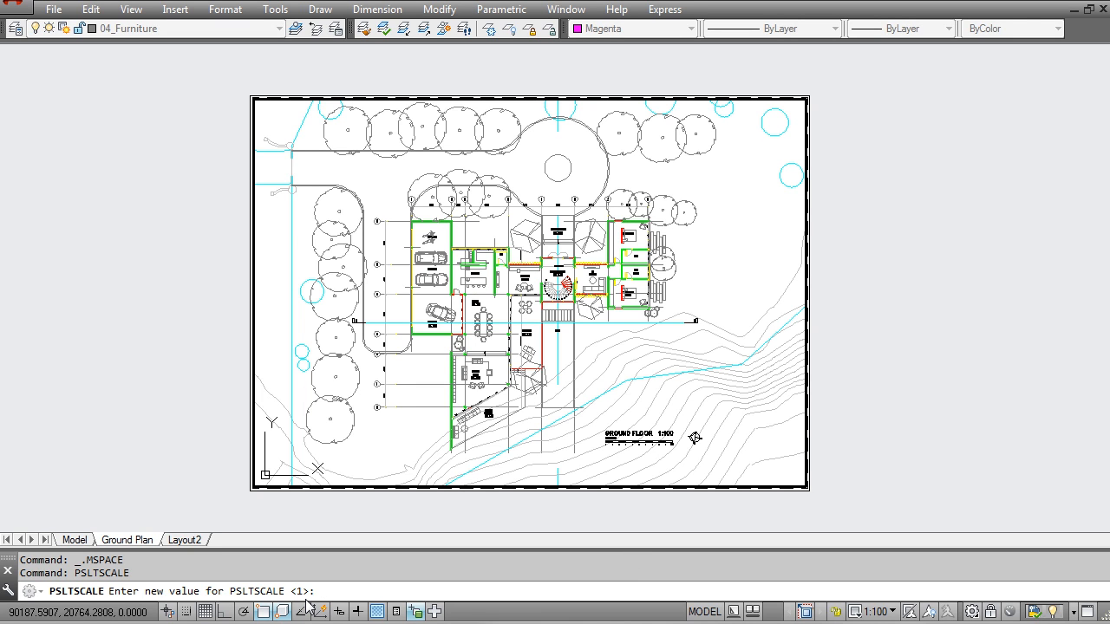
type("0")
key("Return")
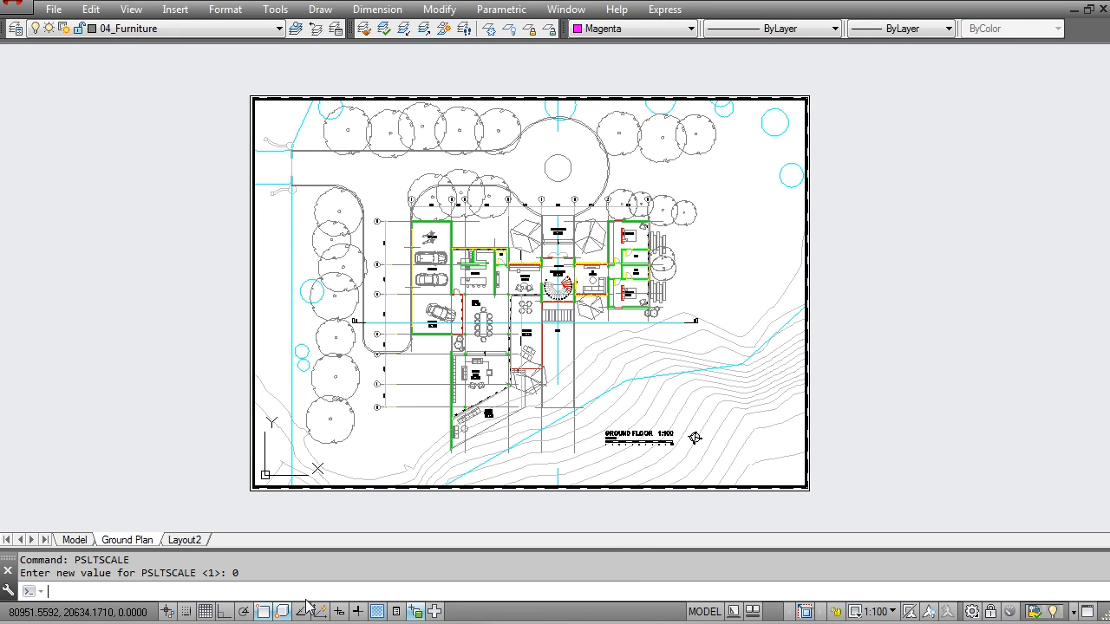
key("Escape")
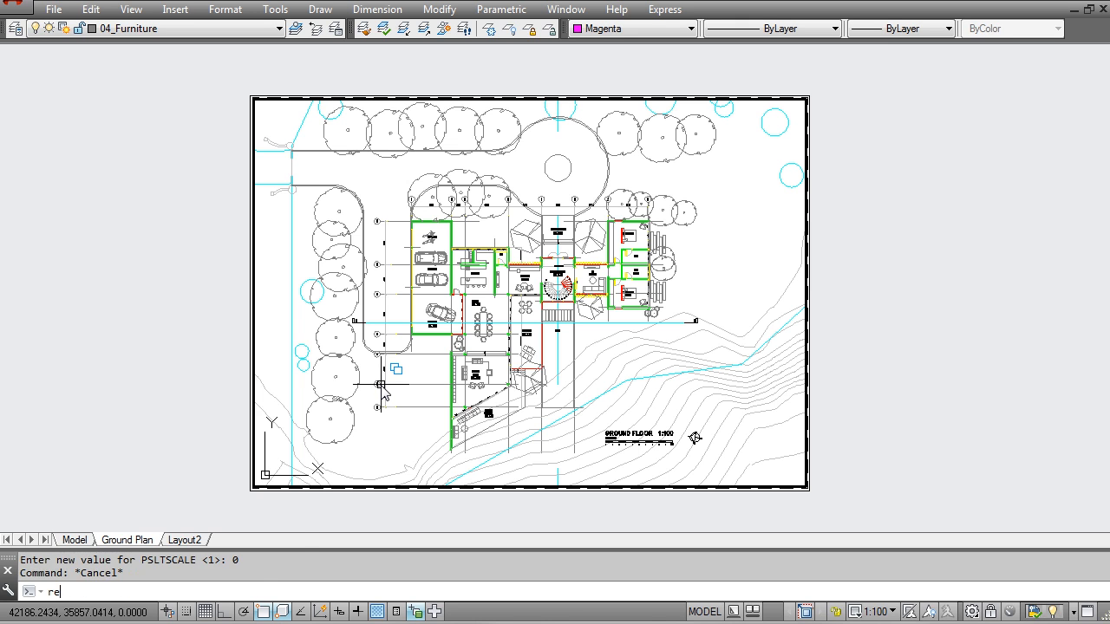
key("Return")
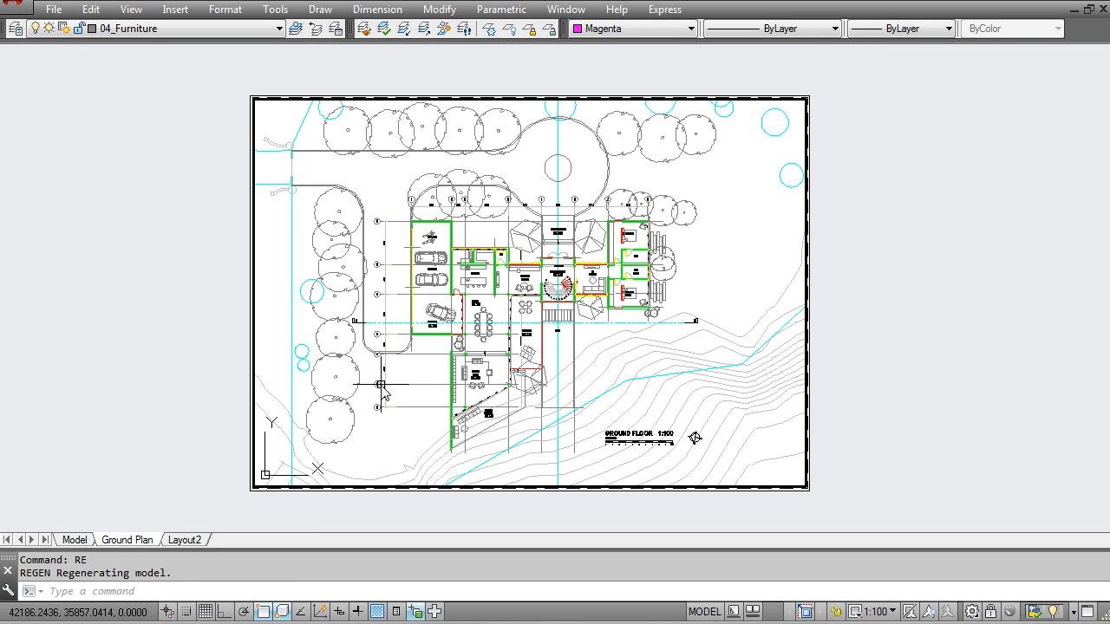
double_click(942, 295)
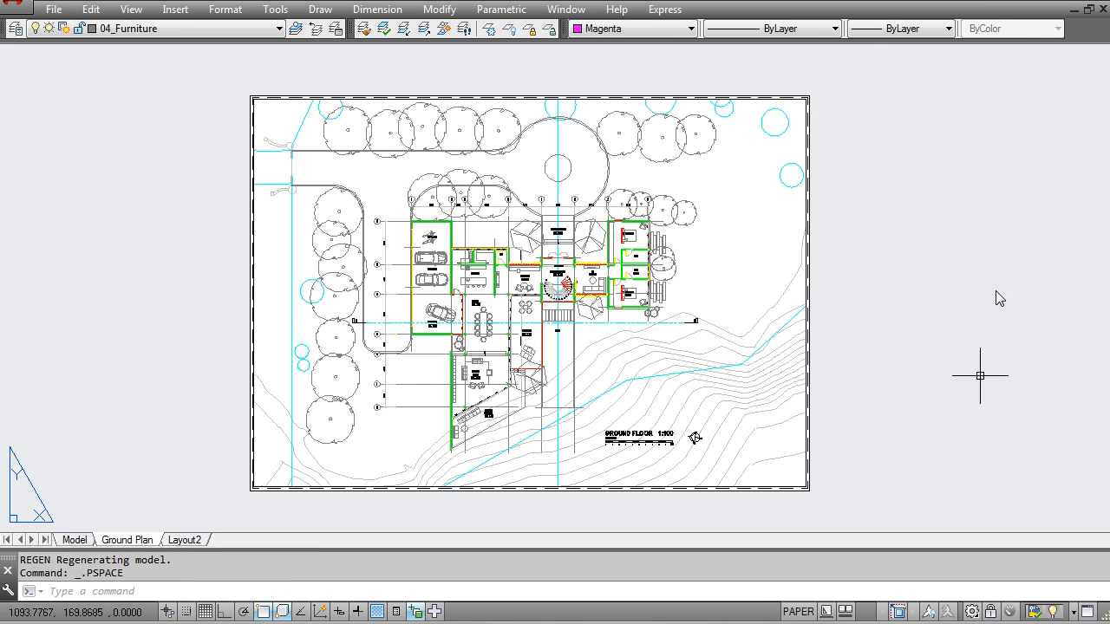
Inspect the linetype dashes of the grid lines around the garages, kitchen and entrance hall on the layout.
scroll(440, 216, "up", 5)
scroll(470, 324, "down", 2)
scroll(479, 375, "up", 2)
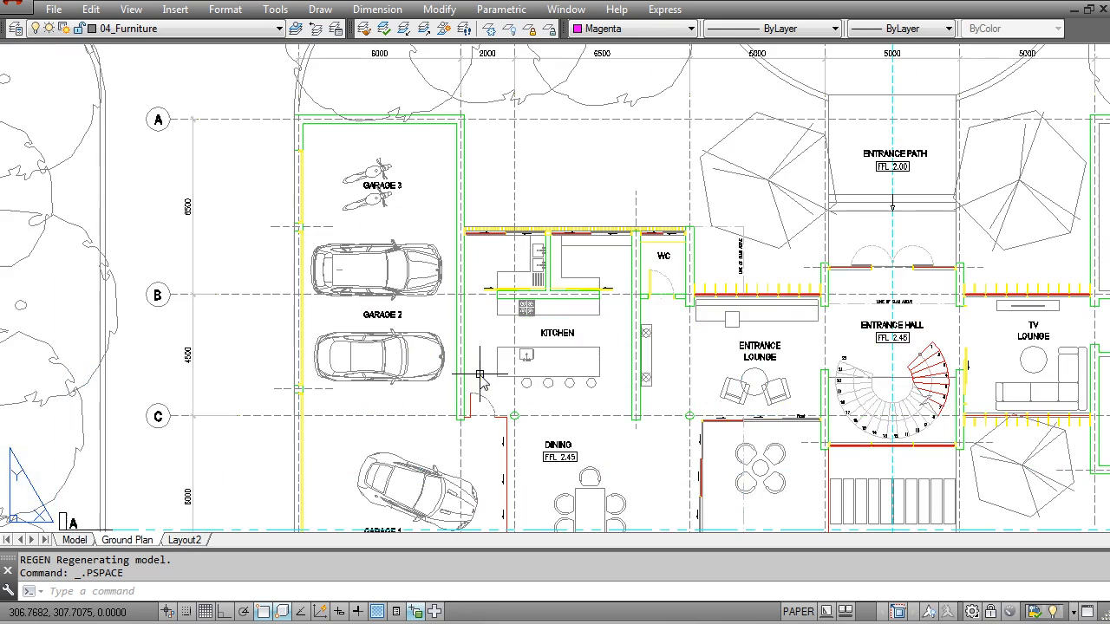
scroll(469, 298, "down", 5)
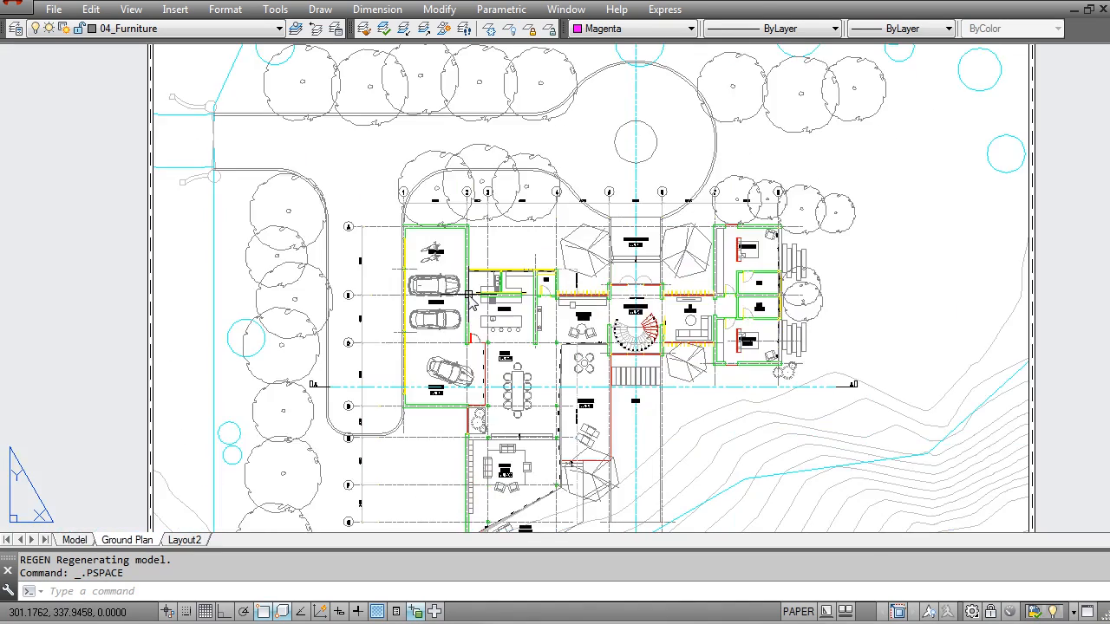
scroll(469, 294, "down", 1)
middle_click_drag(483, 323, 496, 288)
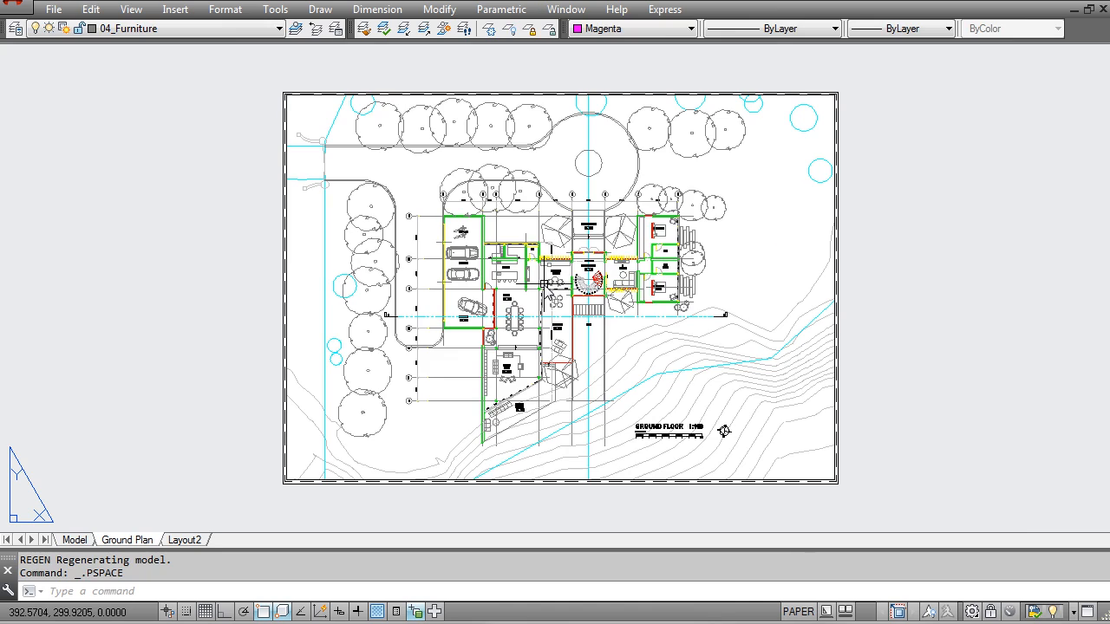
Preview the Ground Plan plot, examine the dashed grid lines, section line and viewport border, and close the preview.
key("ctrl+p")
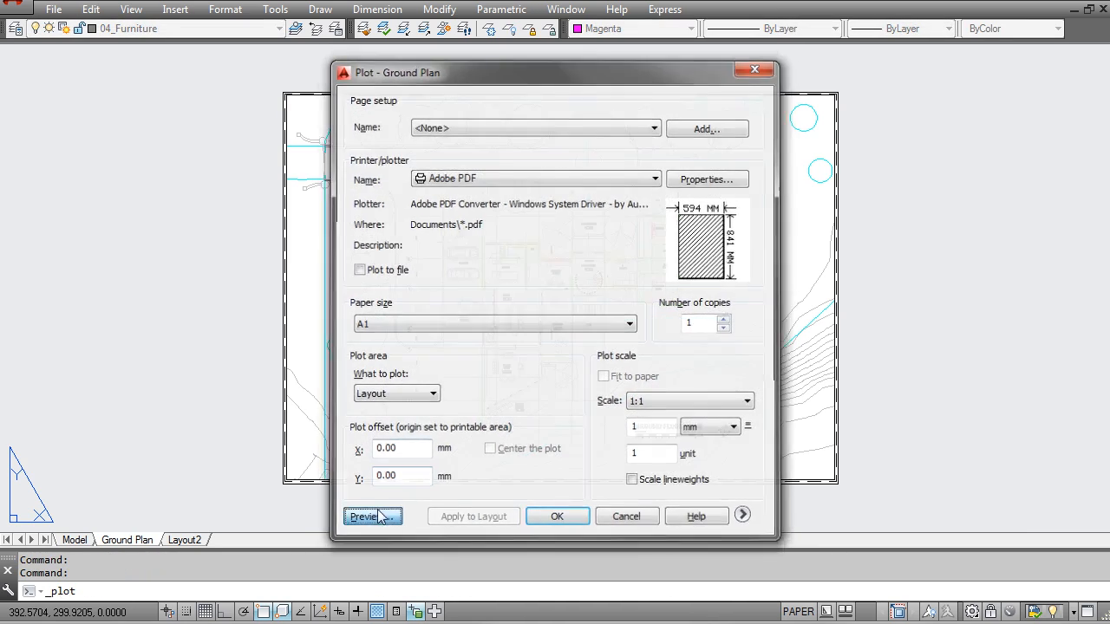
left_click(367, 521)
scroll(499, 304, "up", 6)
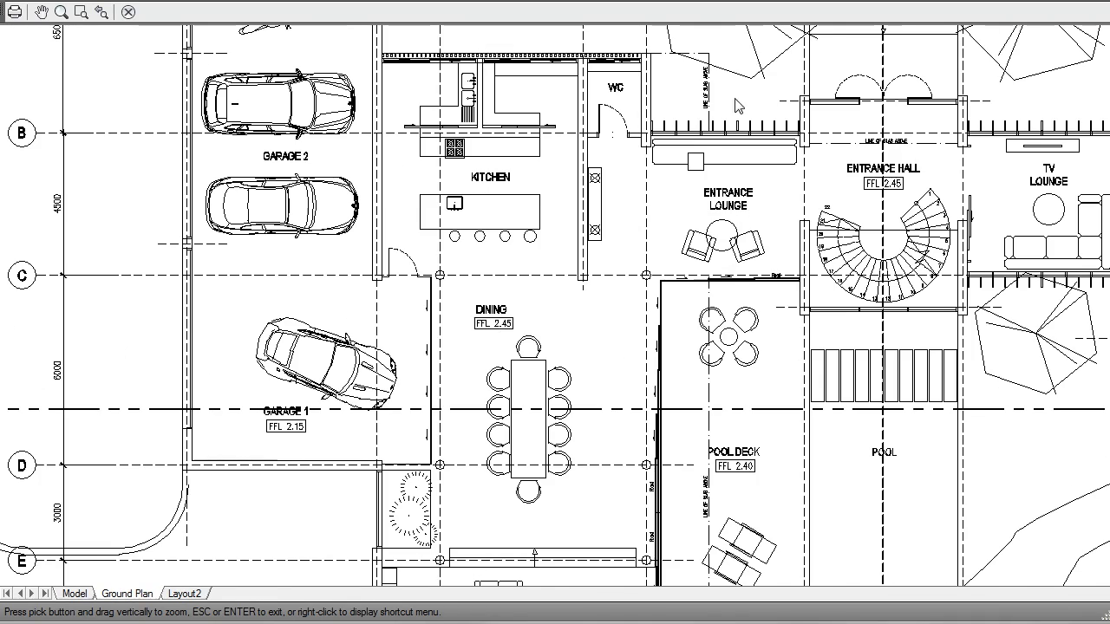
scroll(724, 389, "down", 6)
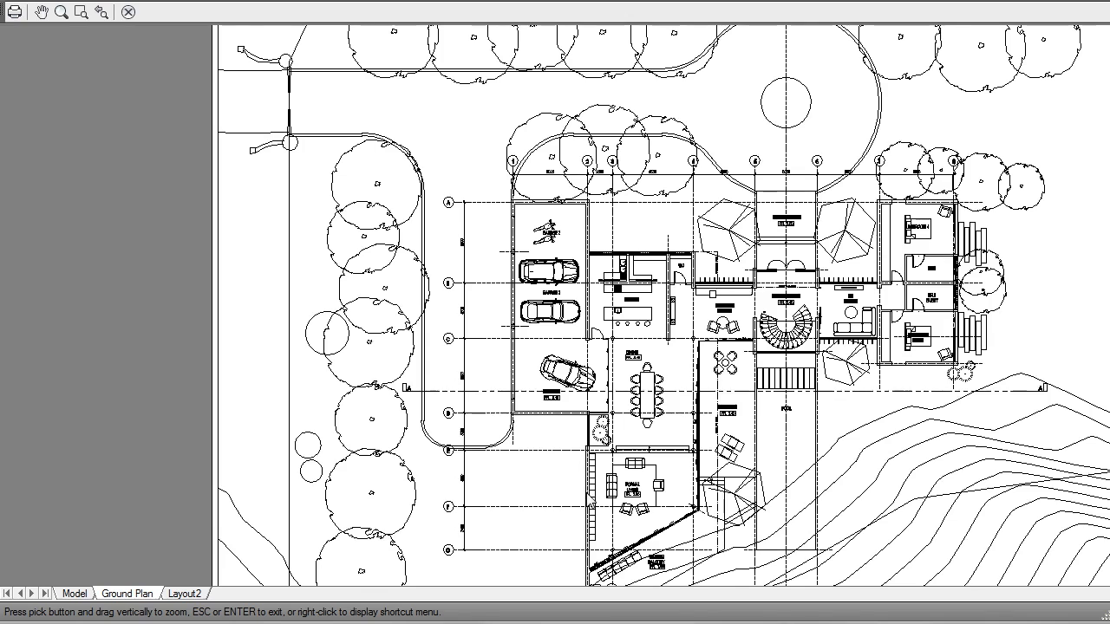
key("Escape")
scroll(528, 362, "up", 5)
scroll(557, 460, "down", 2)
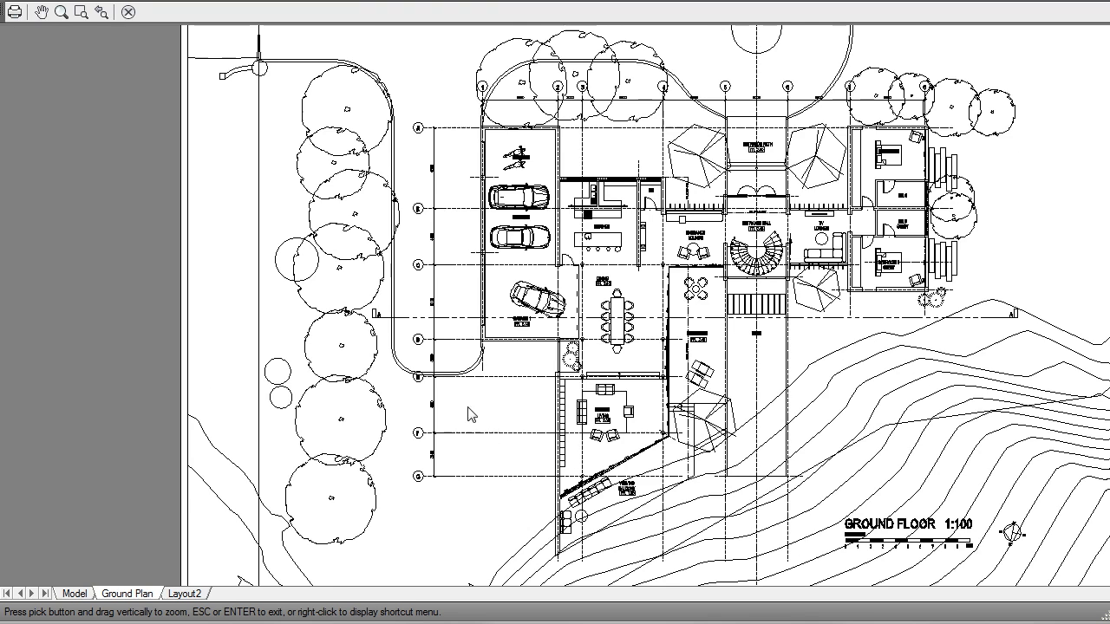
middle_click_drag(592, 334, 516, 392)
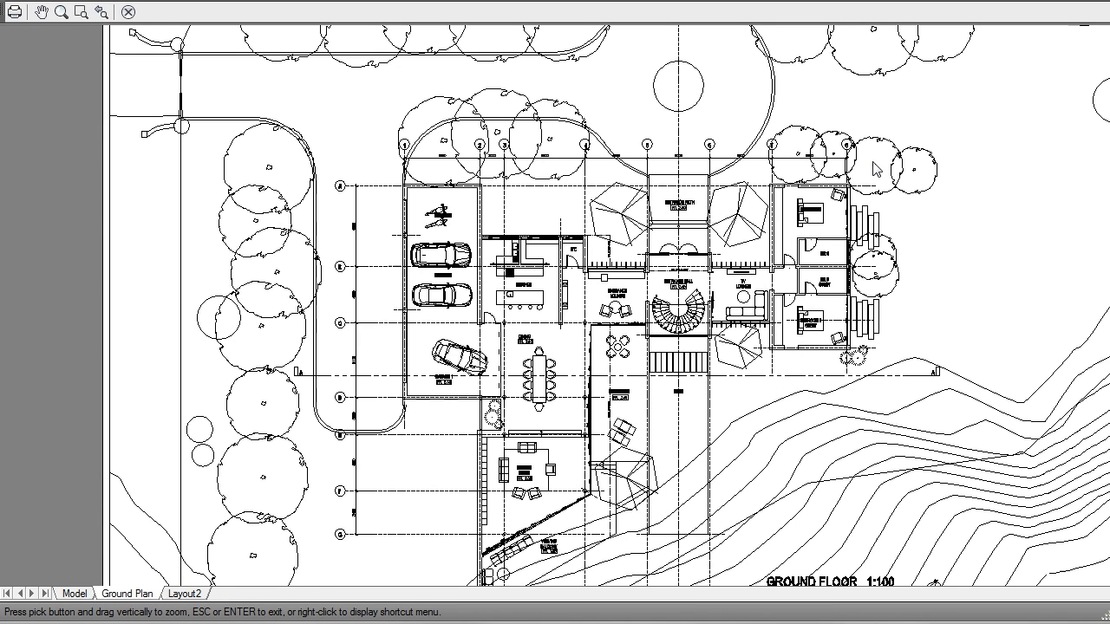
scroll(571, 273, "up", 2)
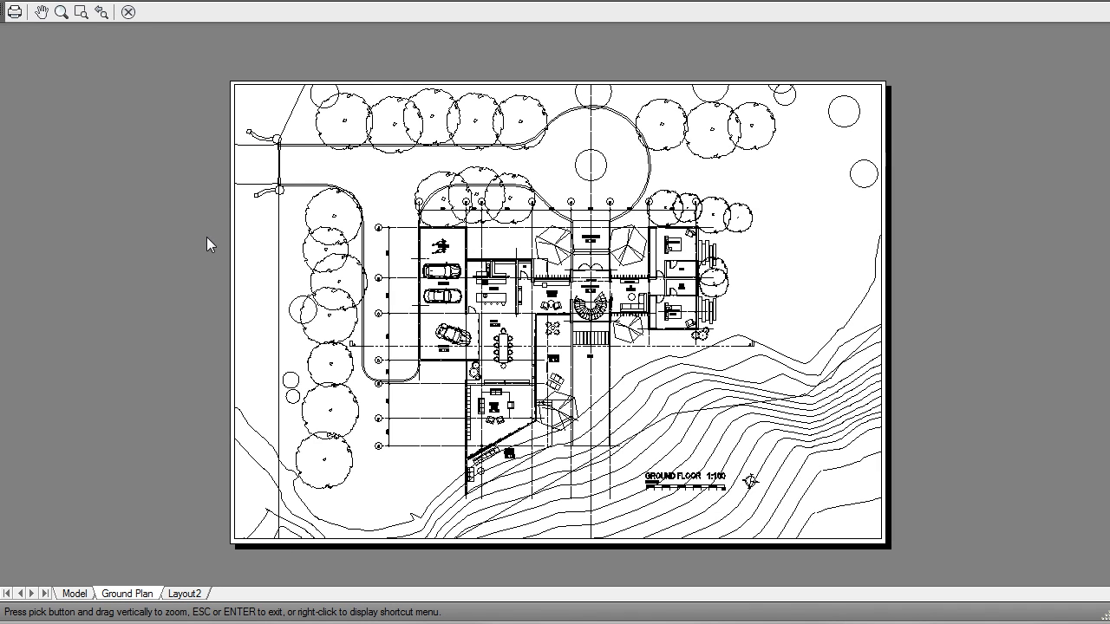
key("Escape")
key("Escape")
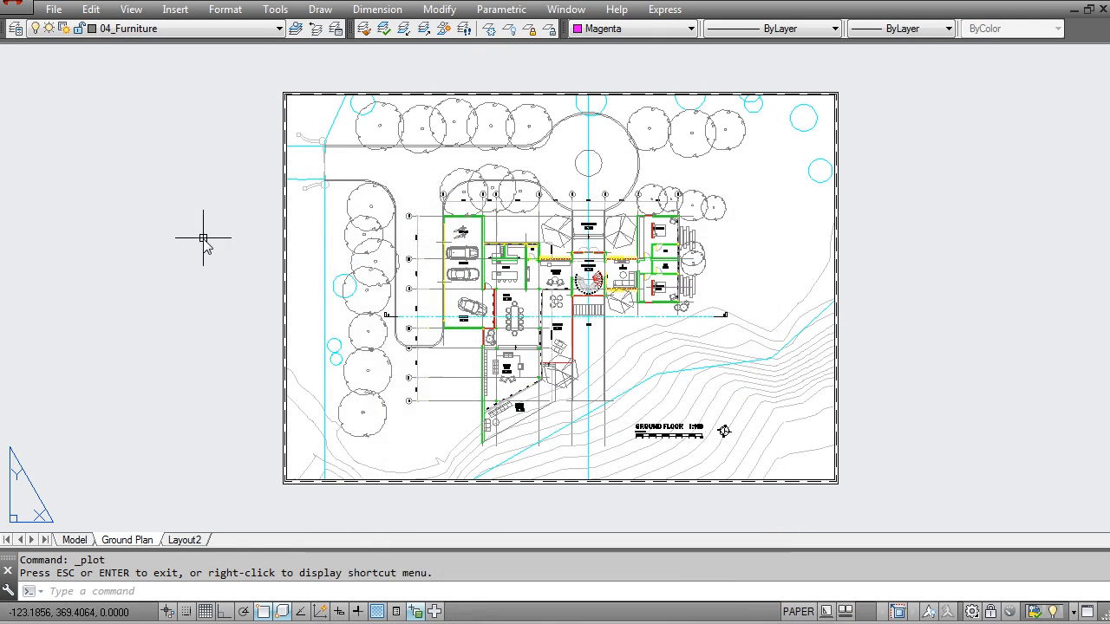
left_click(292, 113)
left_click(244, 127)
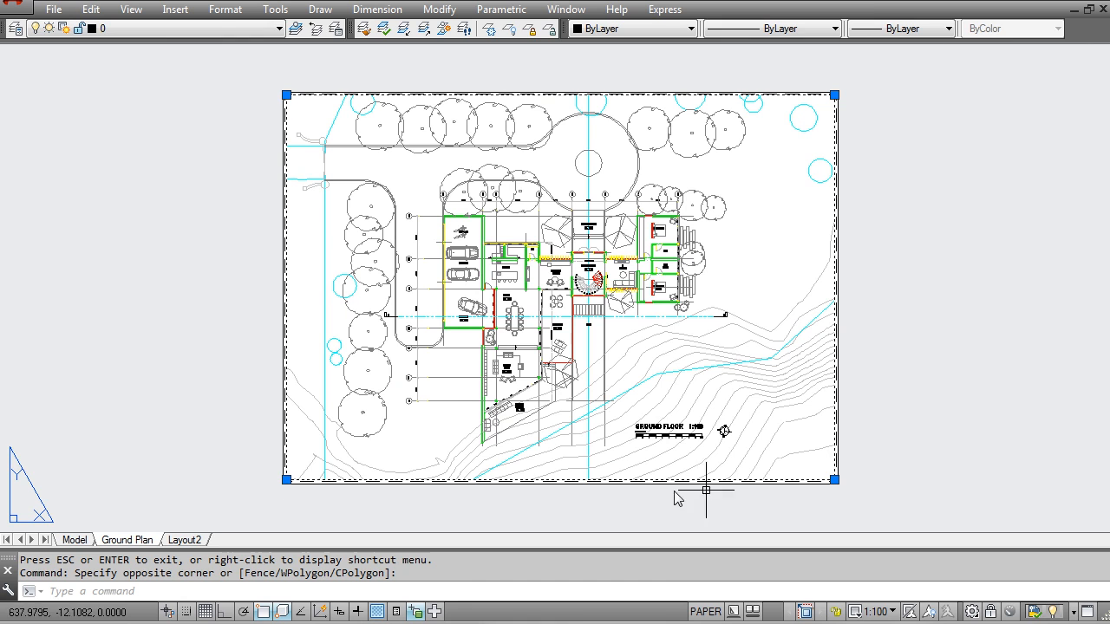
middle_click_drag(220, 175, 223, 192)
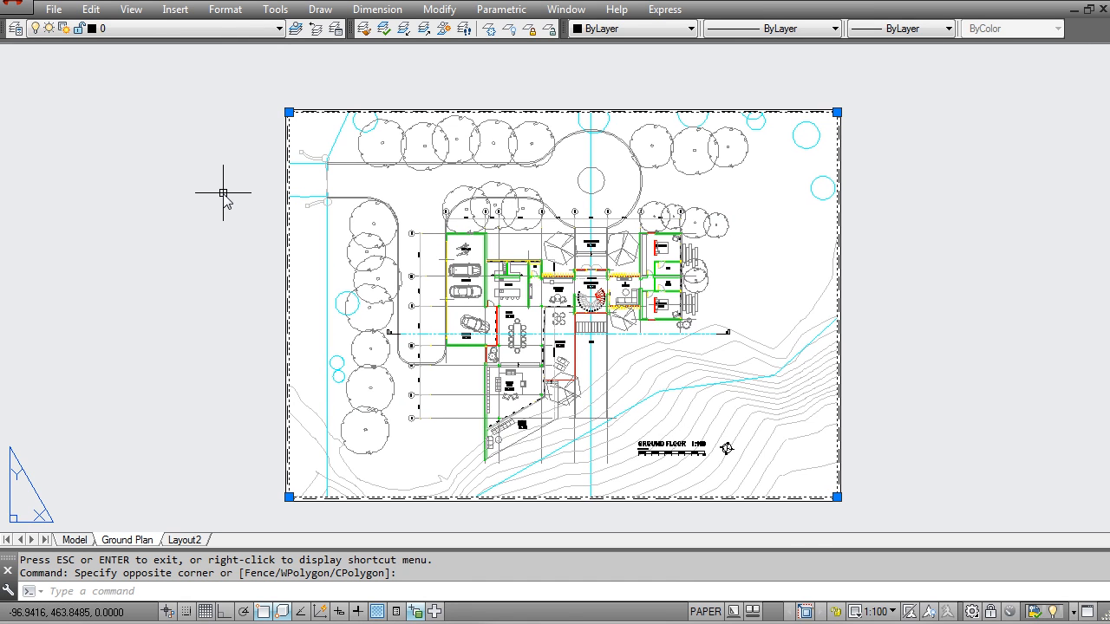
key("Escape")
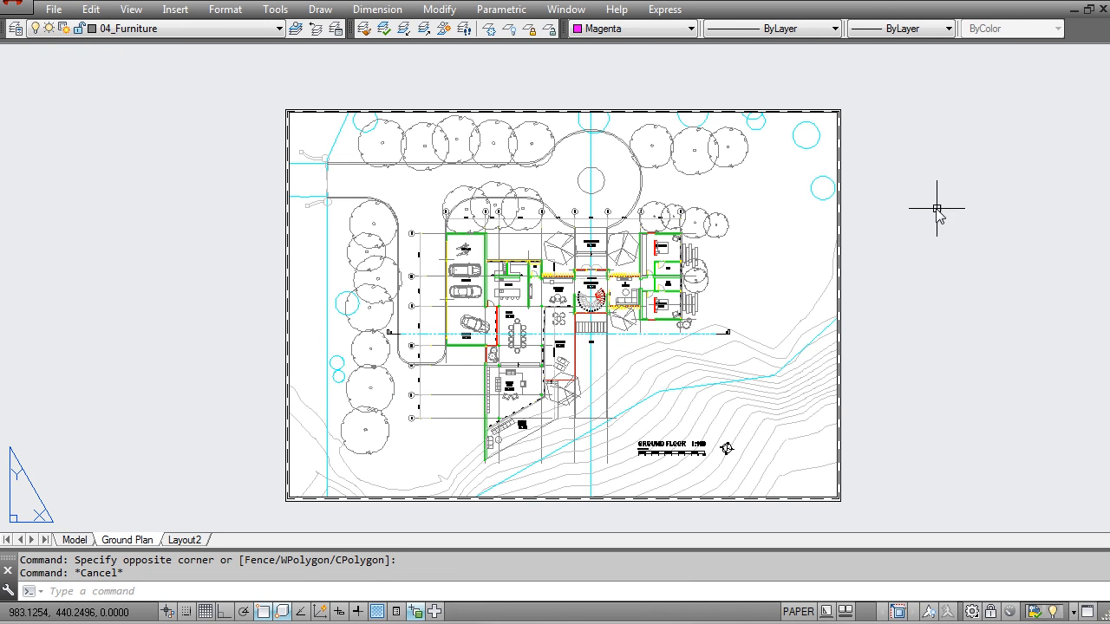
Create a new layer named 00_Layouts and make it non-plotting.
left_click(15, 29)
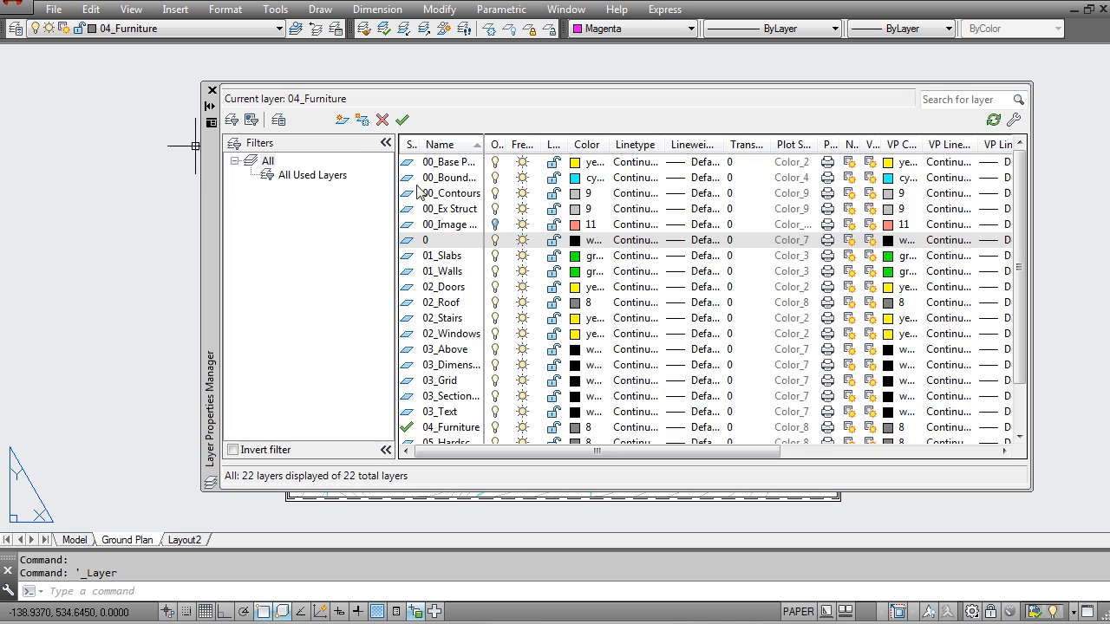
left_click(343, 120)
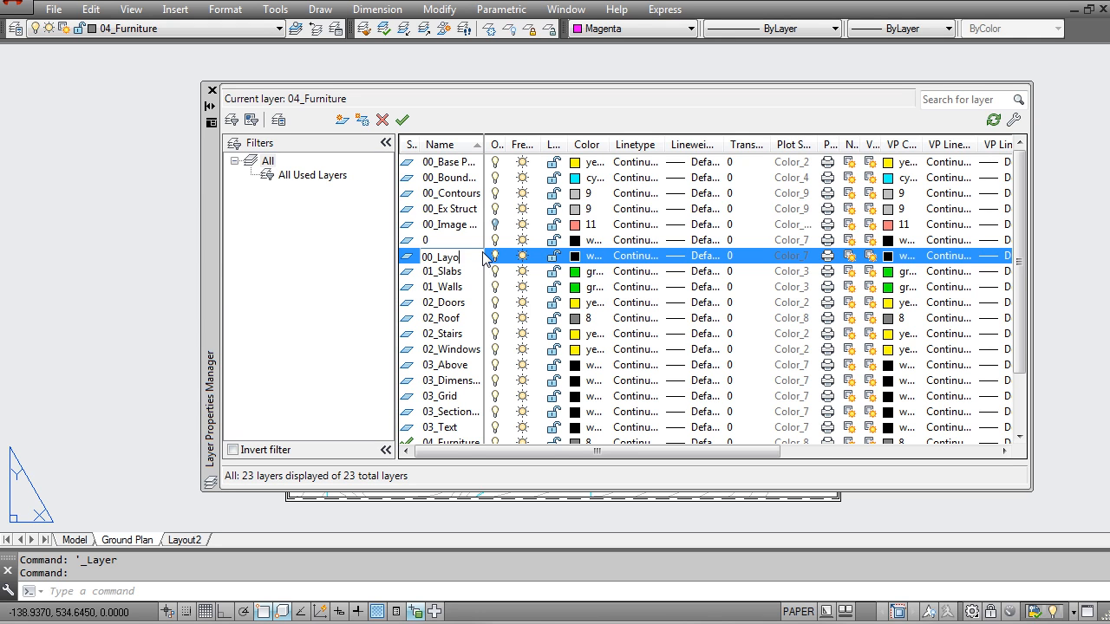
left_click(828, 257)
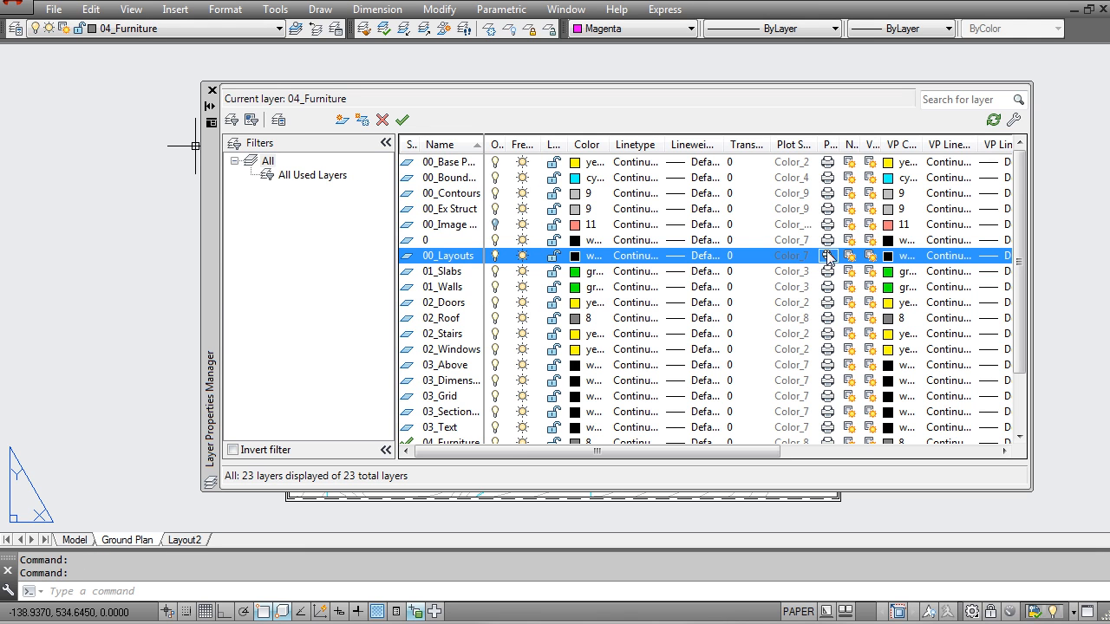
left_click_drag(840, 151, 870, 149)
left_click(843, 255)
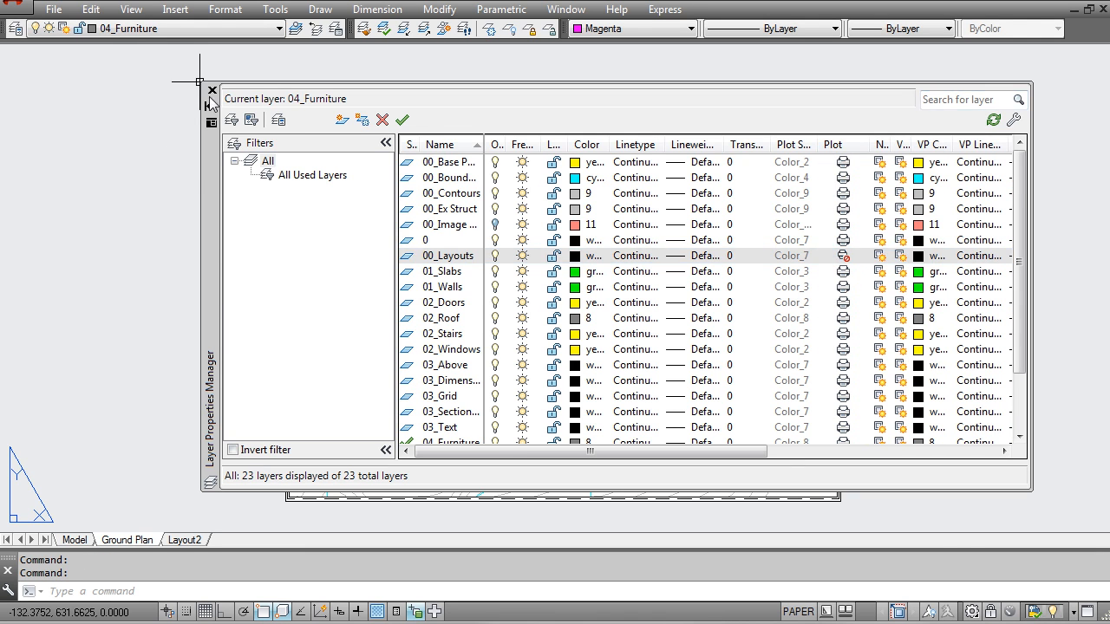
left_click(211, 90)
Move the Ground Plan viewport frame to the 00_Layouts layer and deselect it.
left_click(291, 117)
left_click(248, 104)
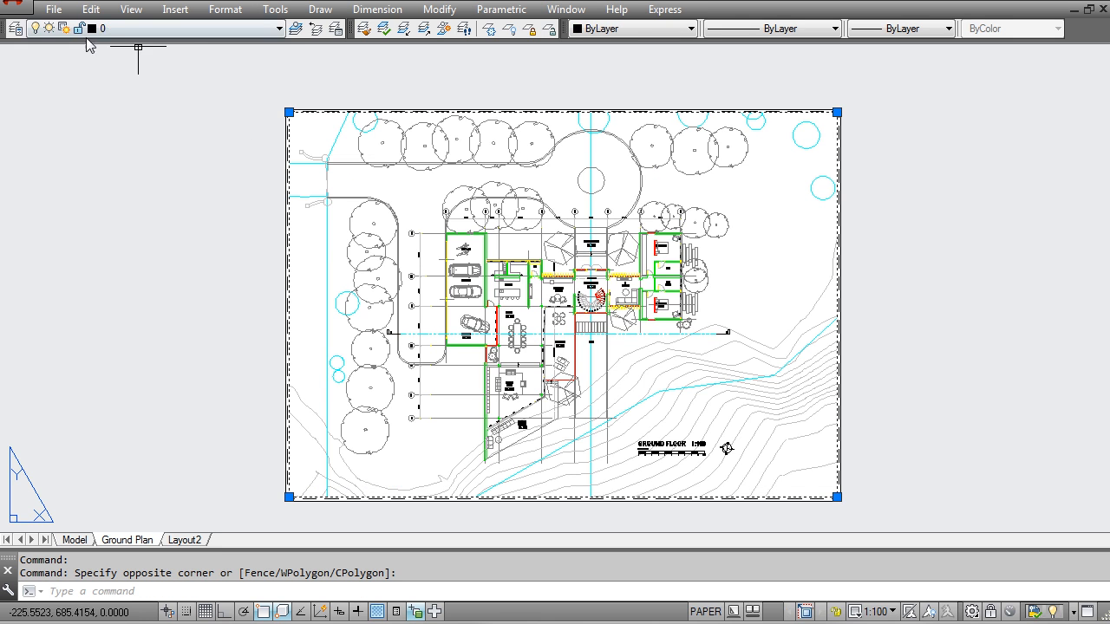
left_click(116, 31)
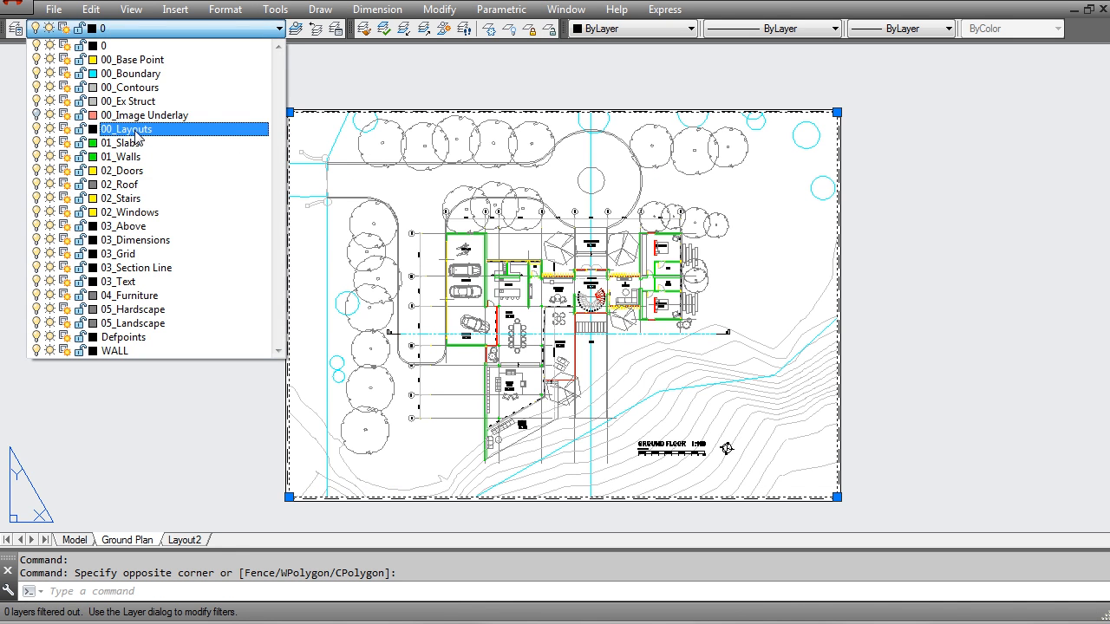
left_click(136, 131)
key("Escape")
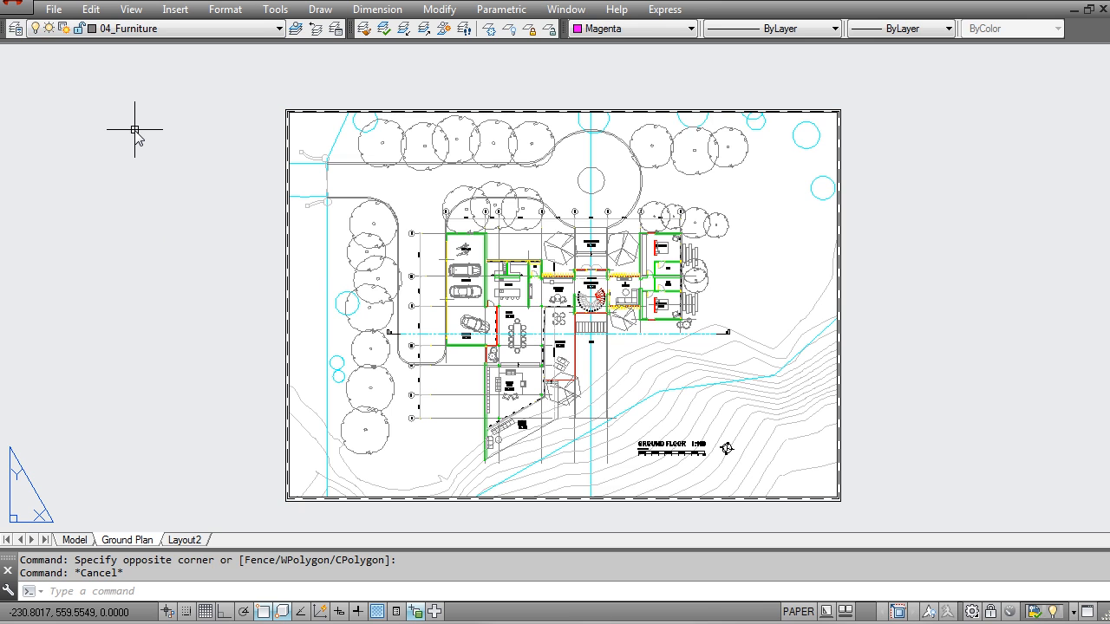
Preview the Ground Plan plot to check the viewport frame around the sheet.
key("ctrl+p")
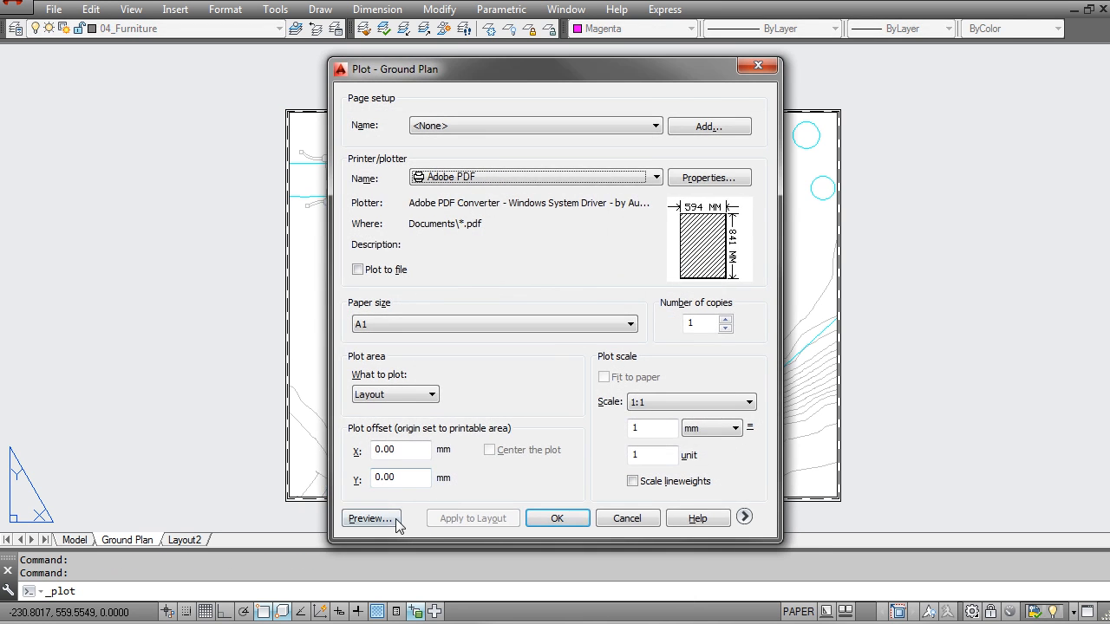
left_click(395, 519)
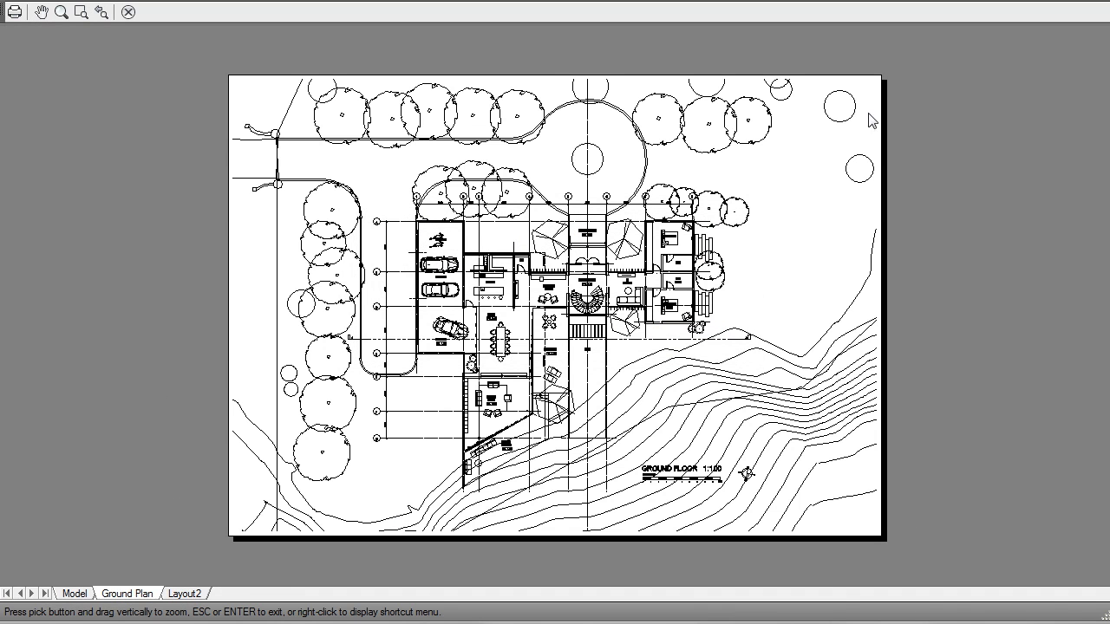
Close the Ground Plan plot preview and return to the layout.
key("Escape")
key("Escape")
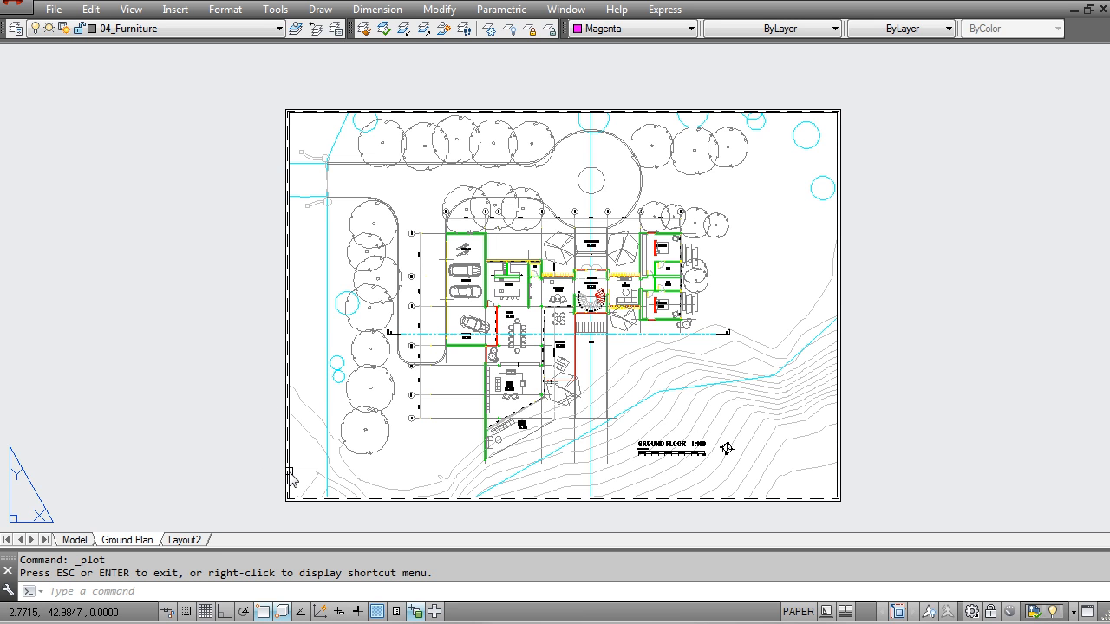
mouse_move(290, 473)
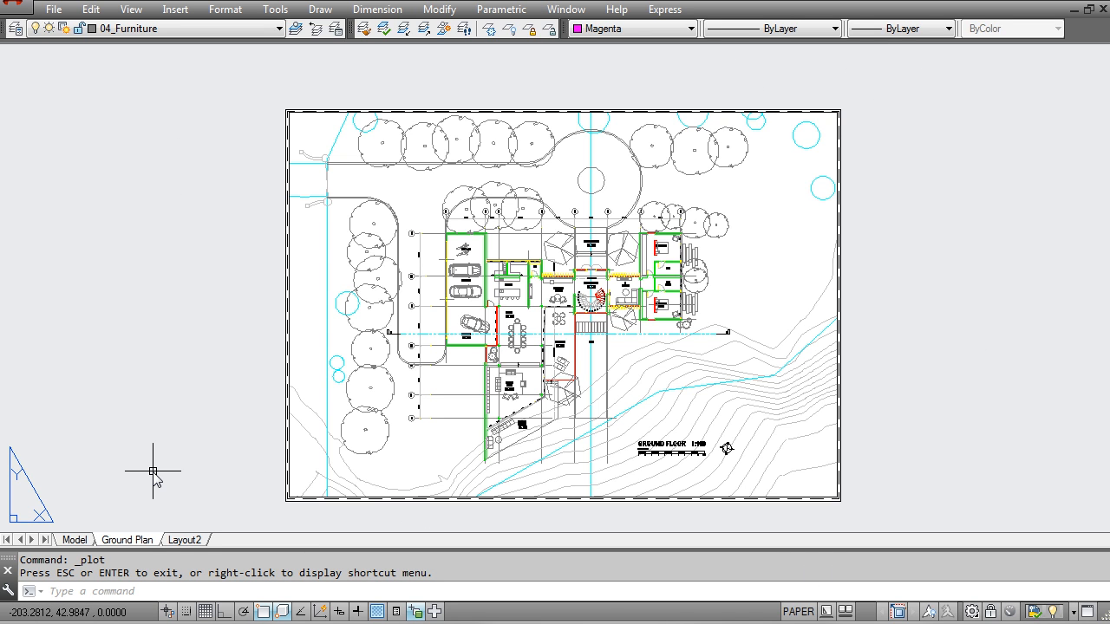
Delete the unused Layout2 layout permanently.
left_click(189, 541)
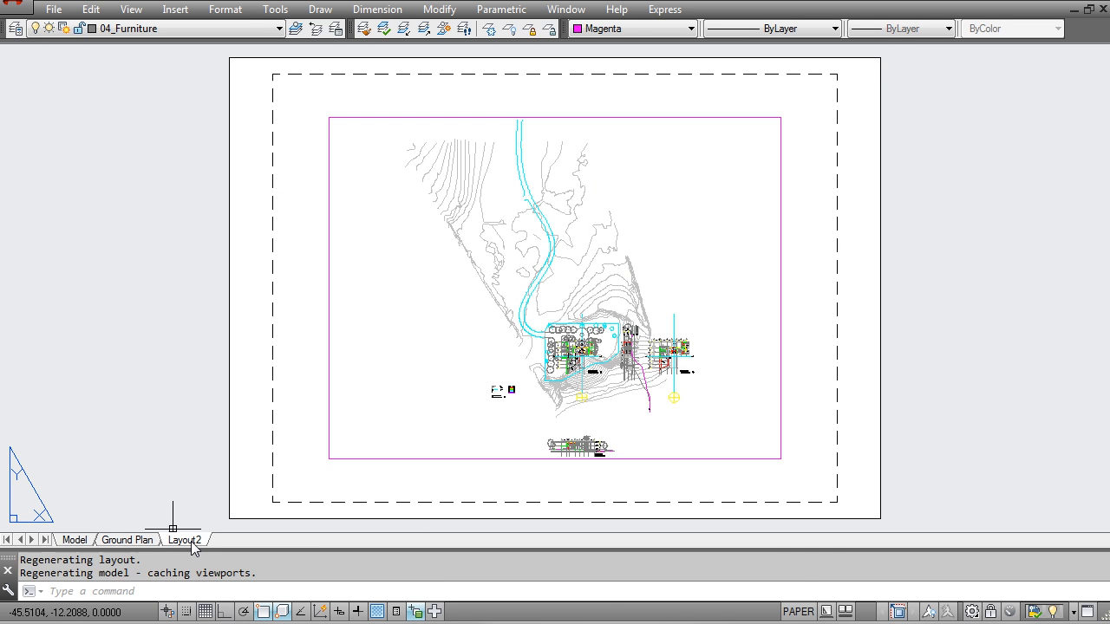
left_click(124, 540)
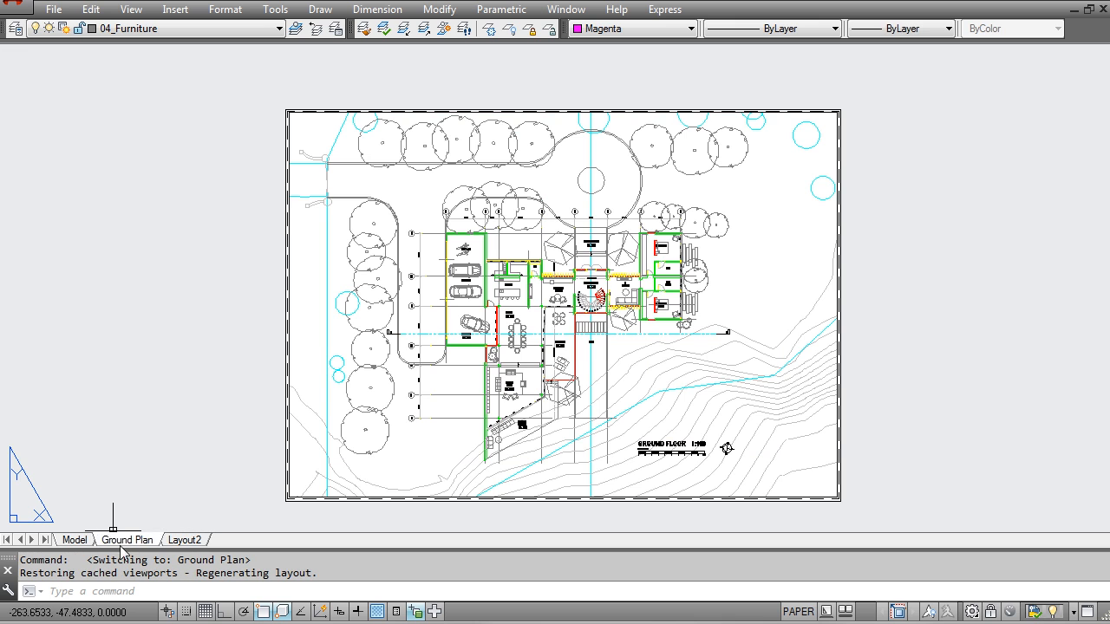
left_click(184, 541)
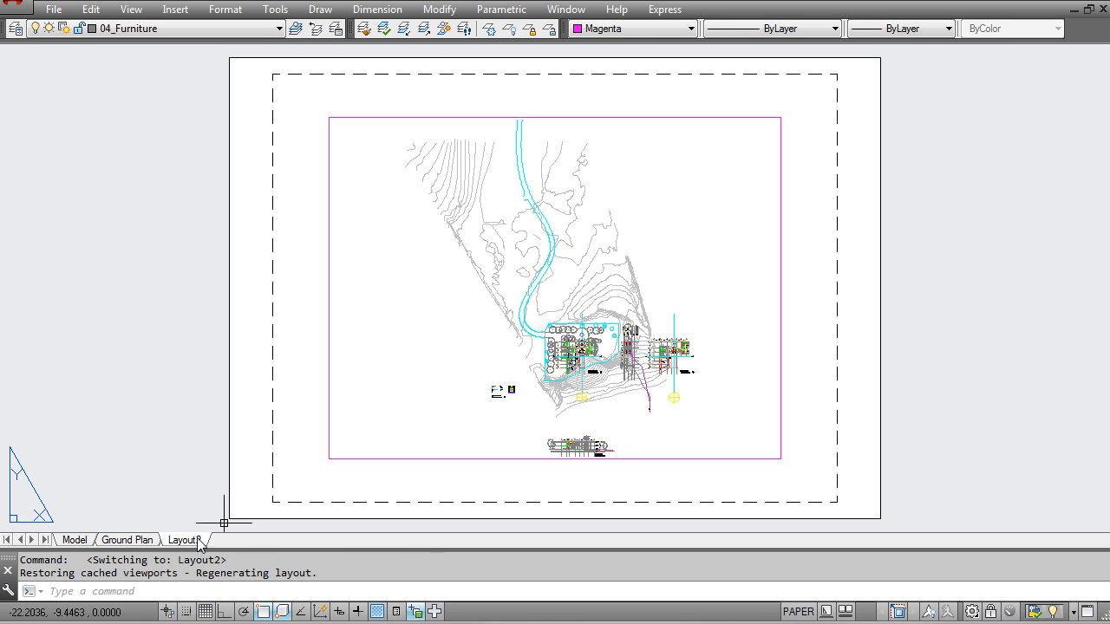
right_click(199, 542)
left_click(251, 588)
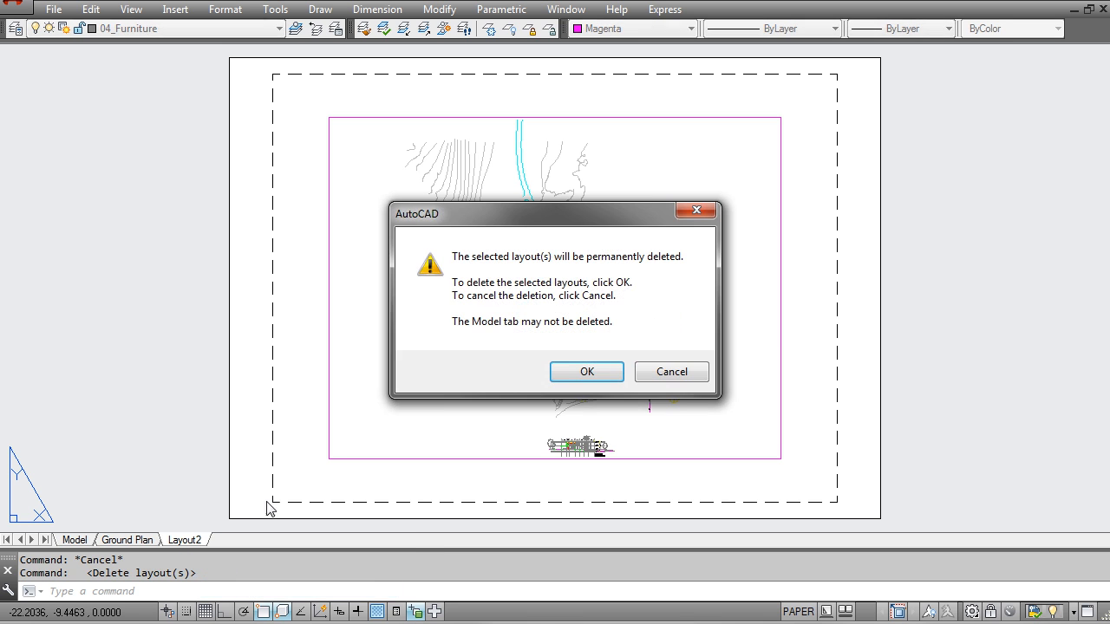
left_click(579, 373)
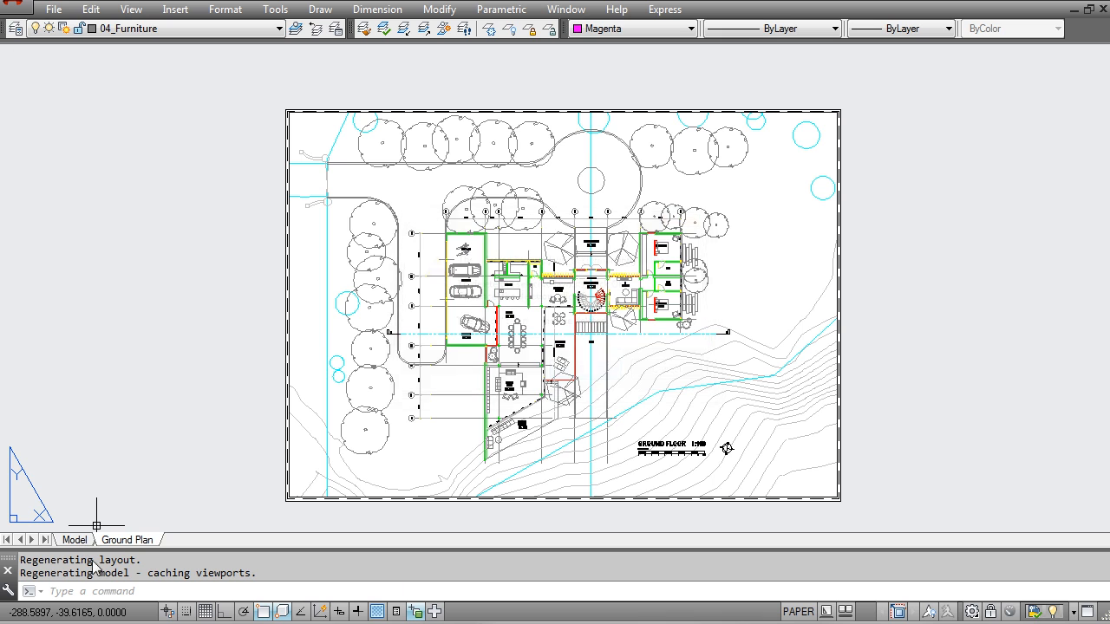
Create a copy of the Ground Plan layout placed before Ground Plan and make the copy current.
right_click(137, 540)
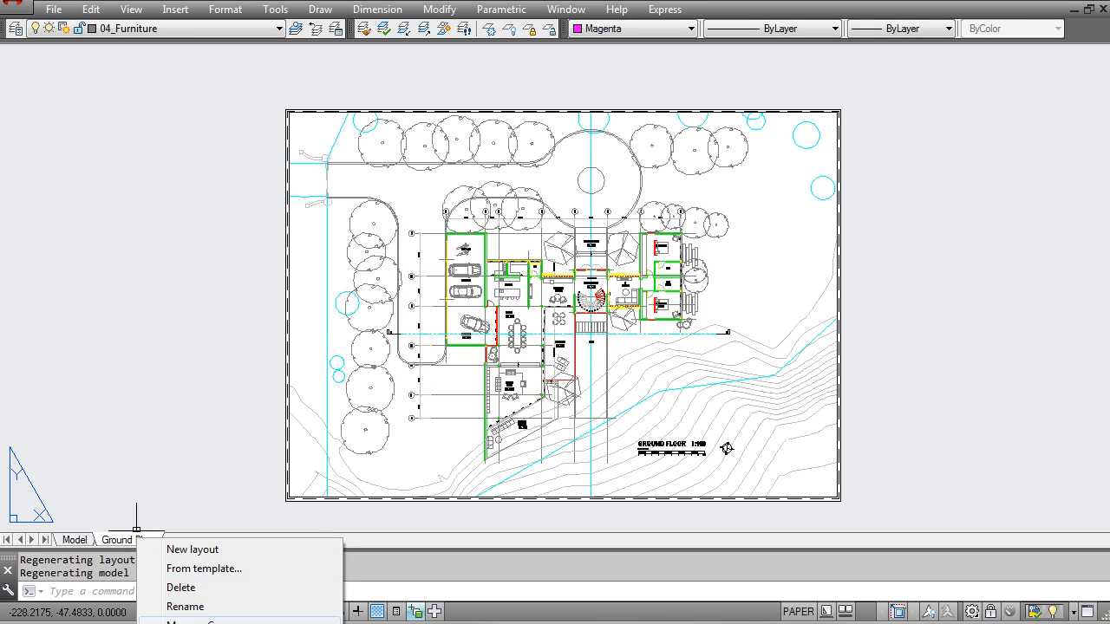
left_click(190, 622)
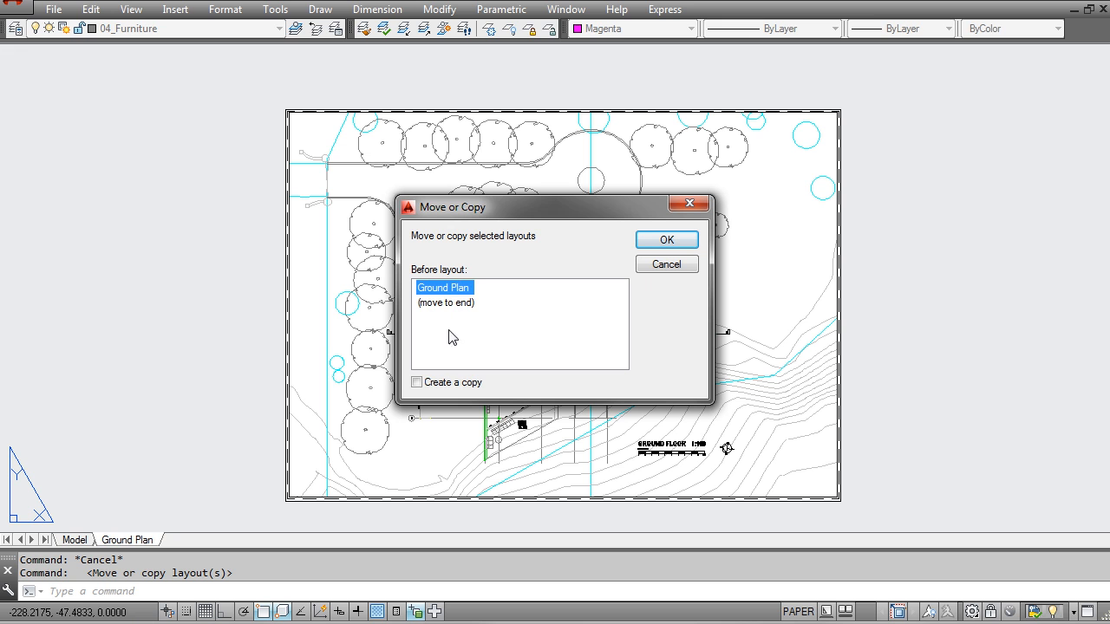
left_click(417, 383)
left_click(440, 288)
left_click(667, 240)
left_click(158, 540)
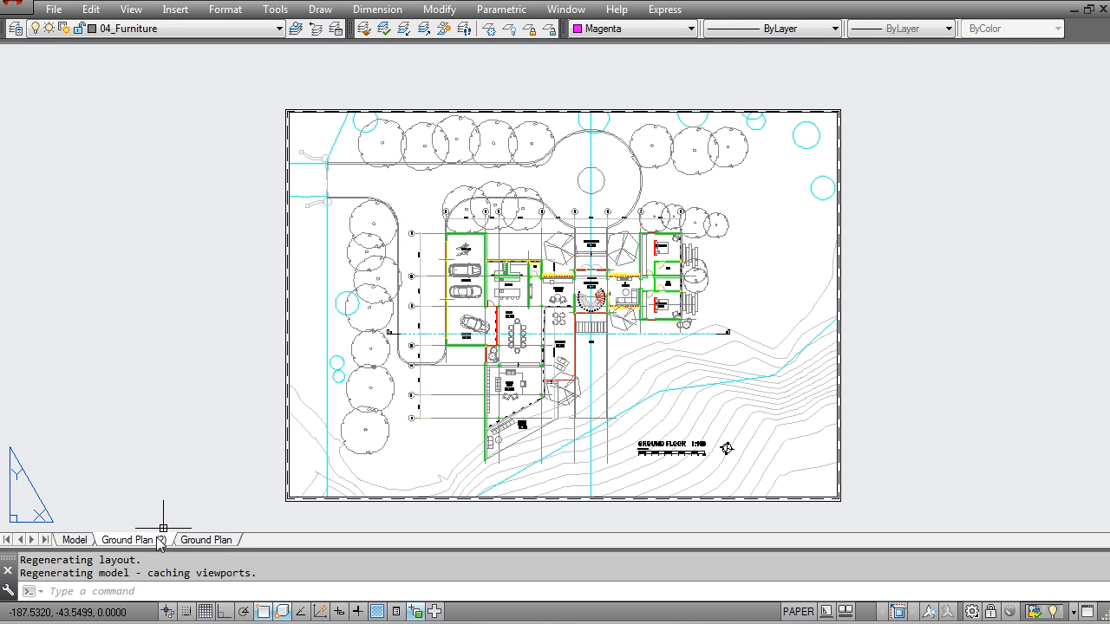
Rename the copied layout to South Elevation.
right_click(159, 540)
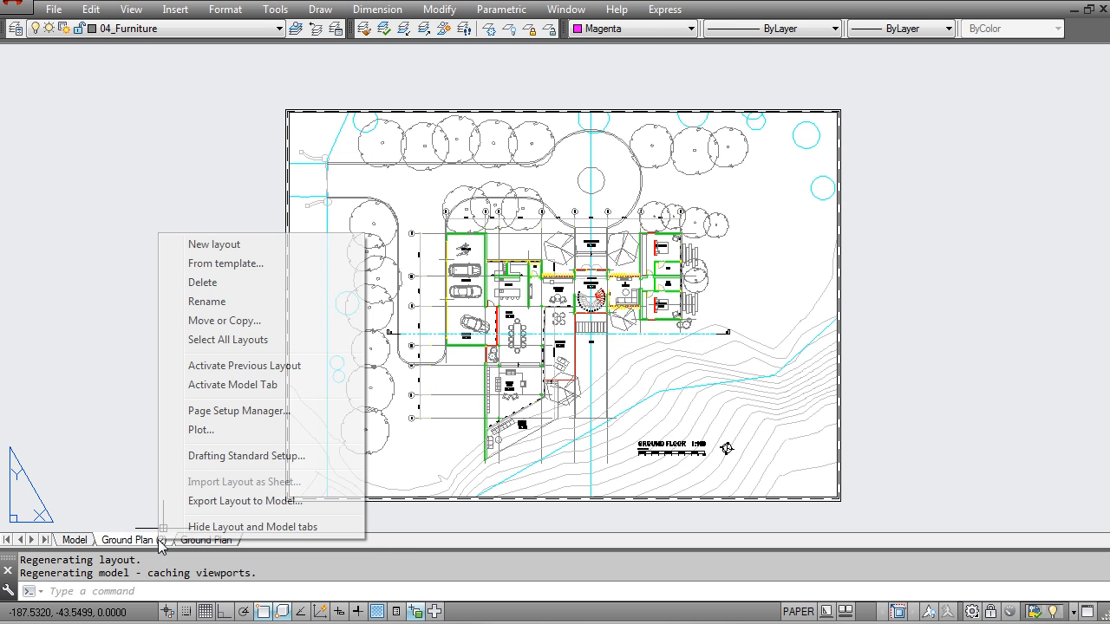
left_click(208, 302)
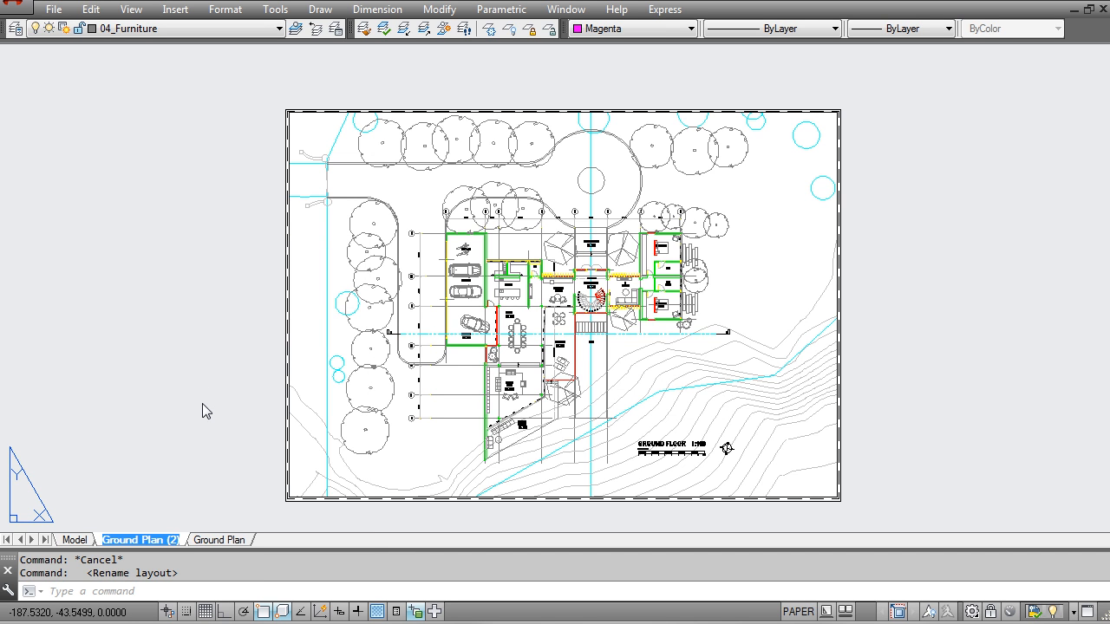
type("South")
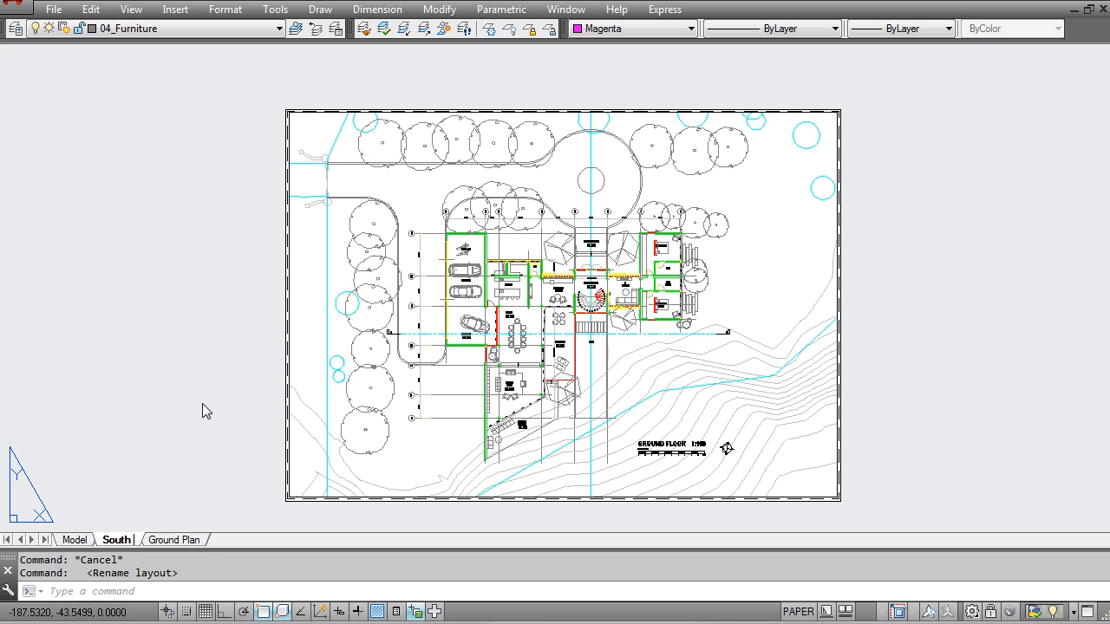
type(" Elevation")
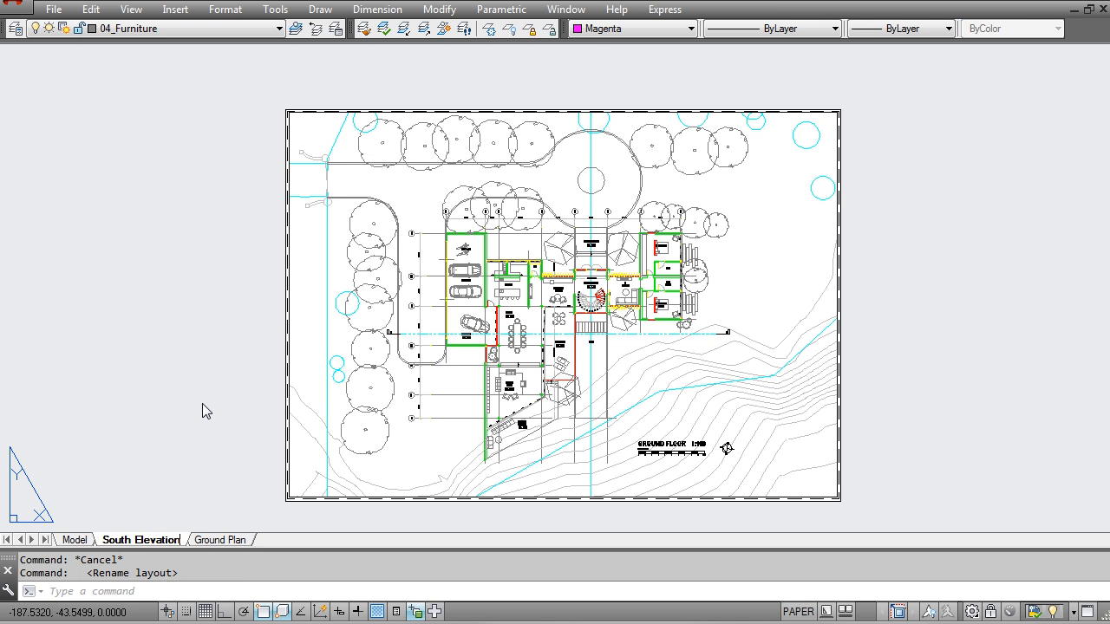
left_click(202, 404)
key("Escape")
Pan the model inside the viewport until the south elevation drawing sits near its centre, then return to paper space.
left_click(443, 375)
double_click(442, 375)
middle_click_drag(751, 399, 315, 426)
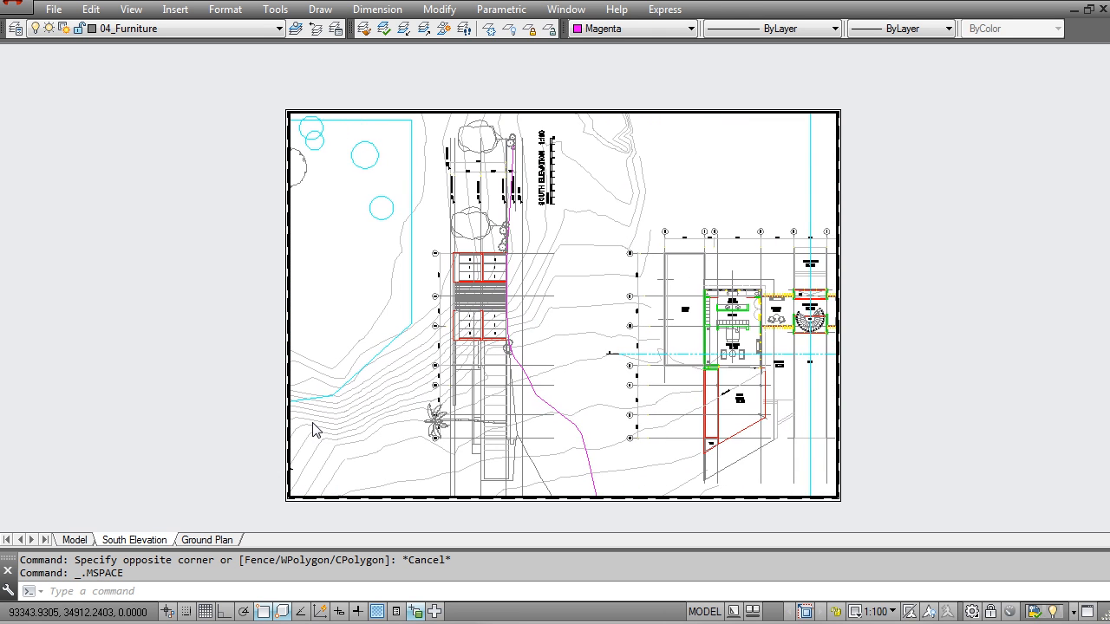
middle_click_drag(500, 288, 566, 275)
double_click(946, 322)
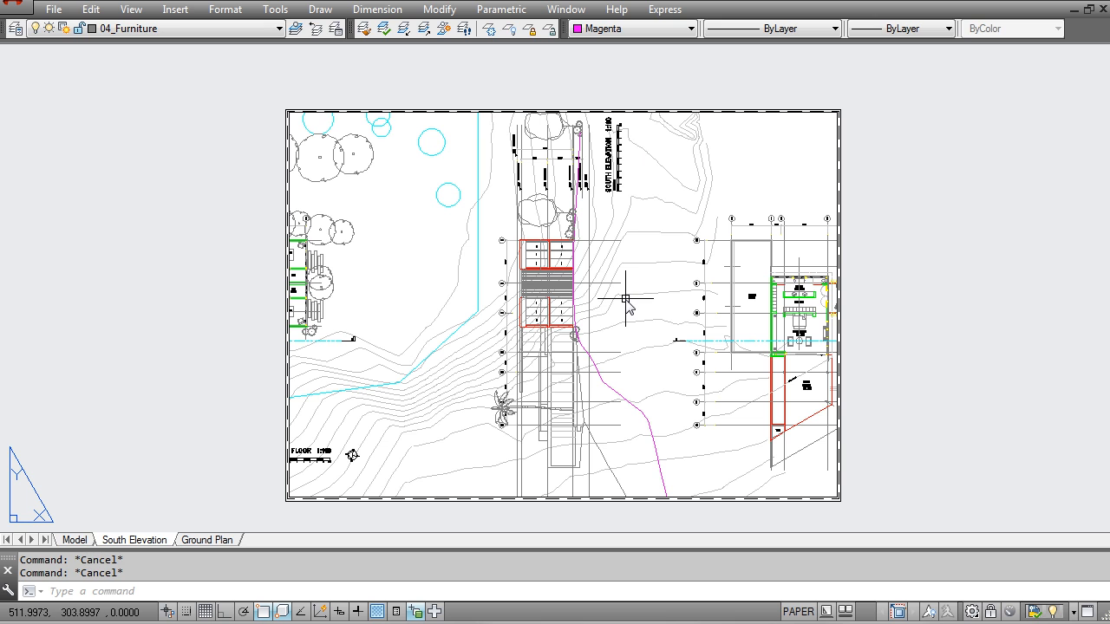
Rotate the viewport by -90 degrees about a base point near the centre of the elevation.
key("Return")
left_click(914, 353)
left_click(677, 295)
key("Return")
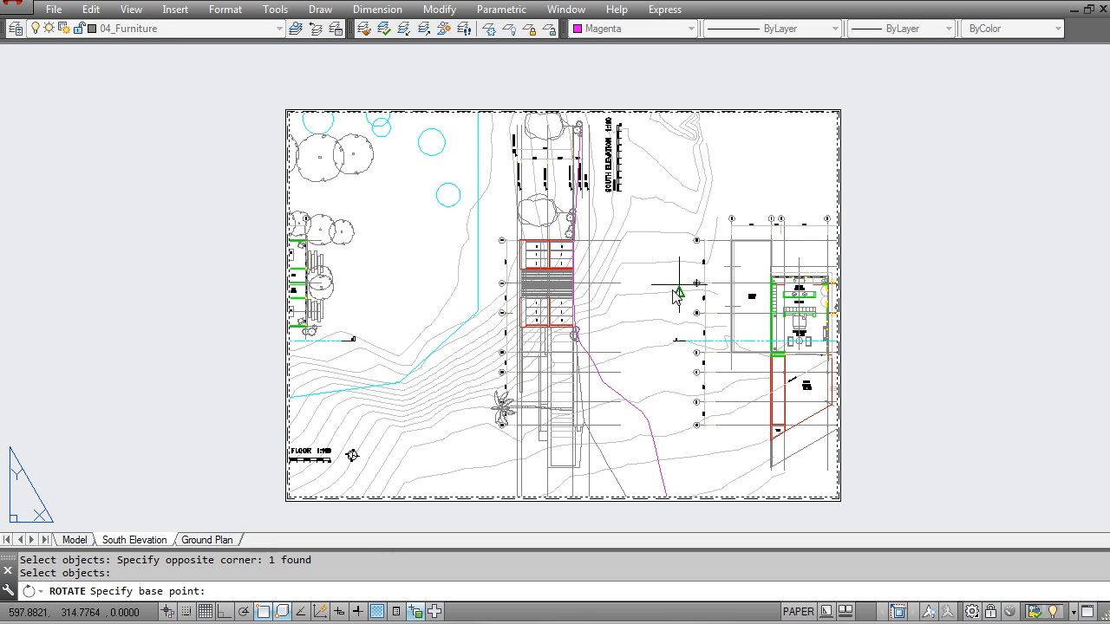
left_click(572, 313)
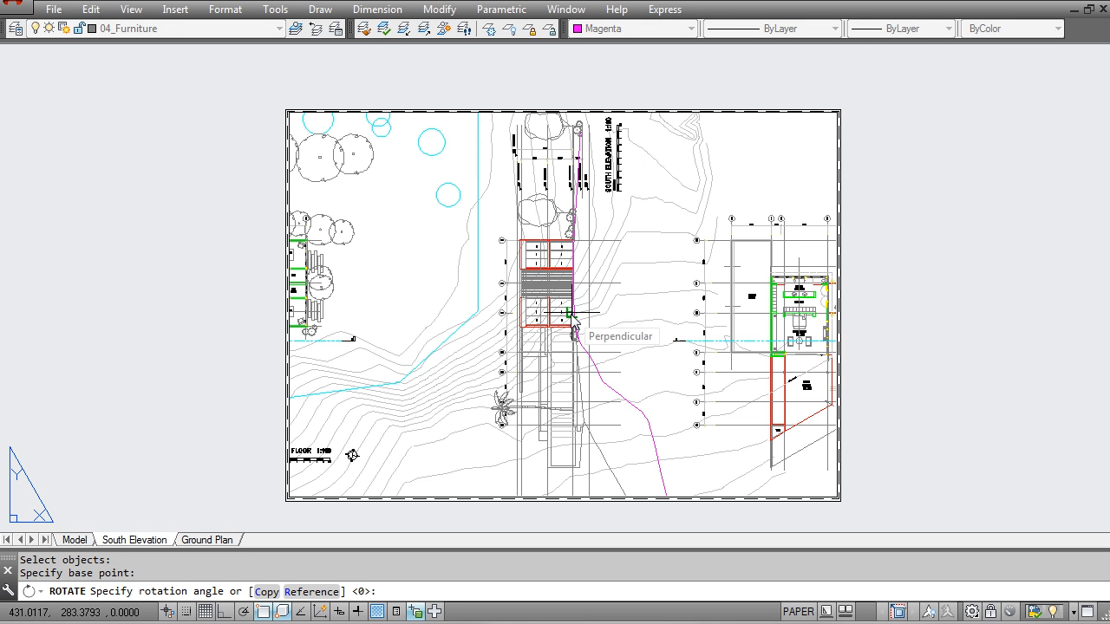
key("Return")
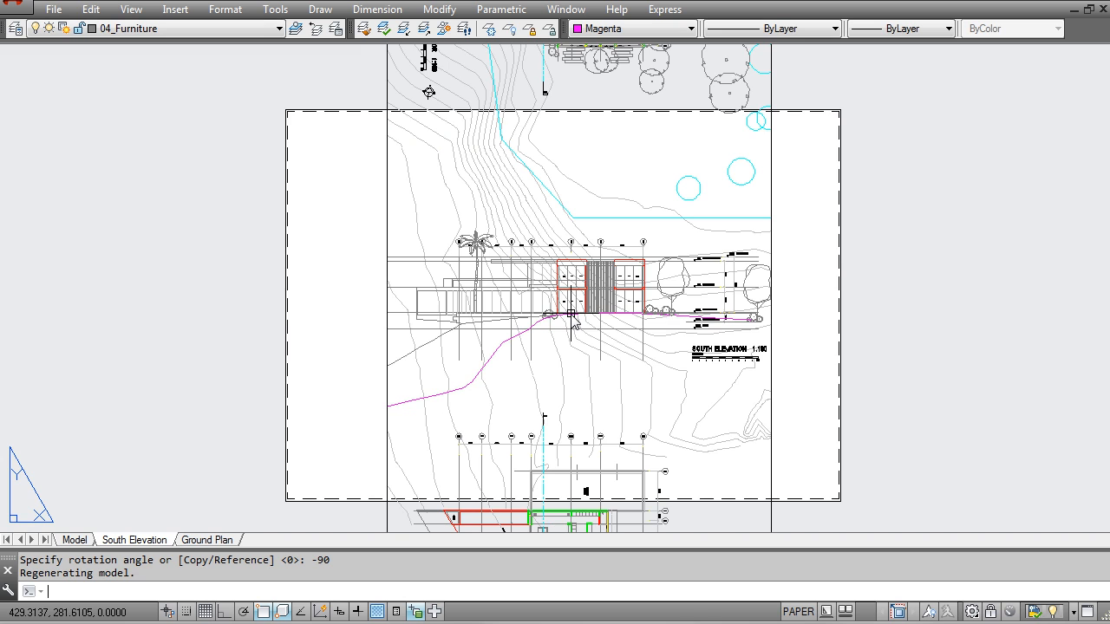
Stretch the rotated viewport's upper-right corner to the upper-right corner of the sheet's printable area.
middle_click_drag(765, 95, 744, 221)
key("Escape")
left_click(769, 142)
left_click(730, 177)
left_click(751, 155)
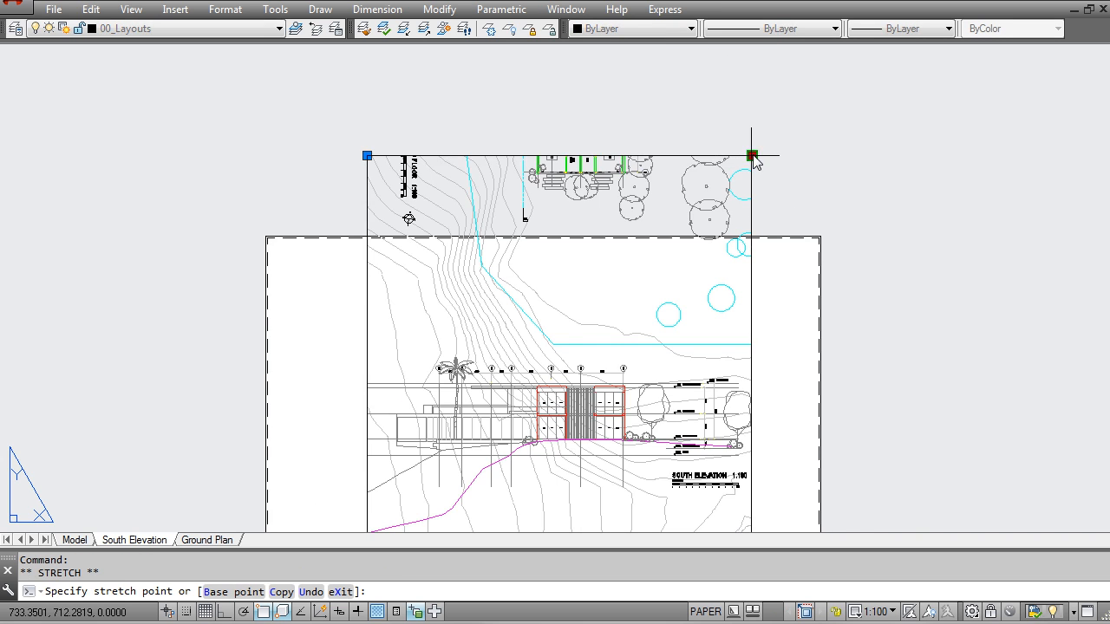
scroll(794, 239, "up", 3)
left_click(855, 240)
scroll(806, 270, "down", 3)
middle_click_drag(520, 486, 625, 216)
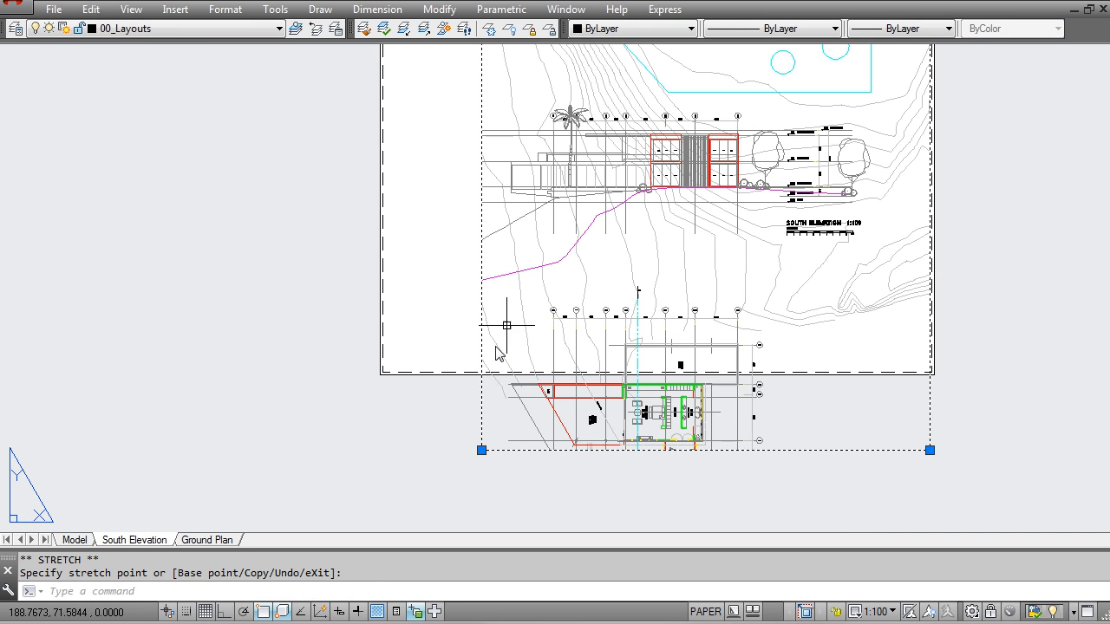
Stretch the viewport's lower-left corner to the lower-left corner of the printable area and deselect the viewport.
scroll(429, 382, "up", 4)
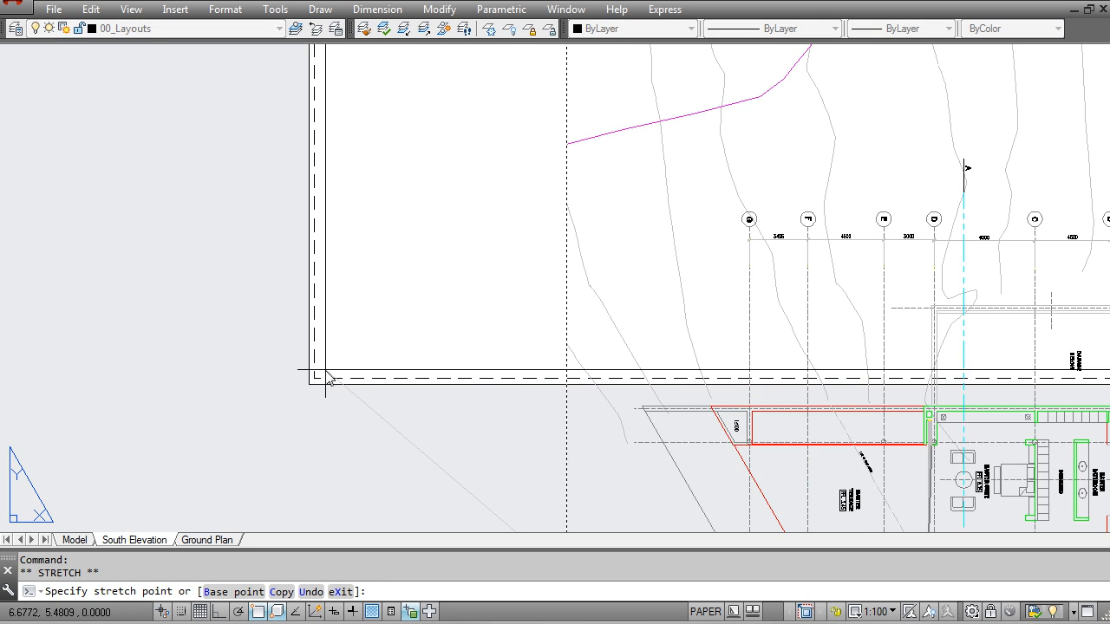
scroll(340, 391, "down", 3)
middle_click_drag(581, 318, 576, 347)
scroll(489, 324, "up", 1)
middle_click_drag(429, 341, 497, 330)
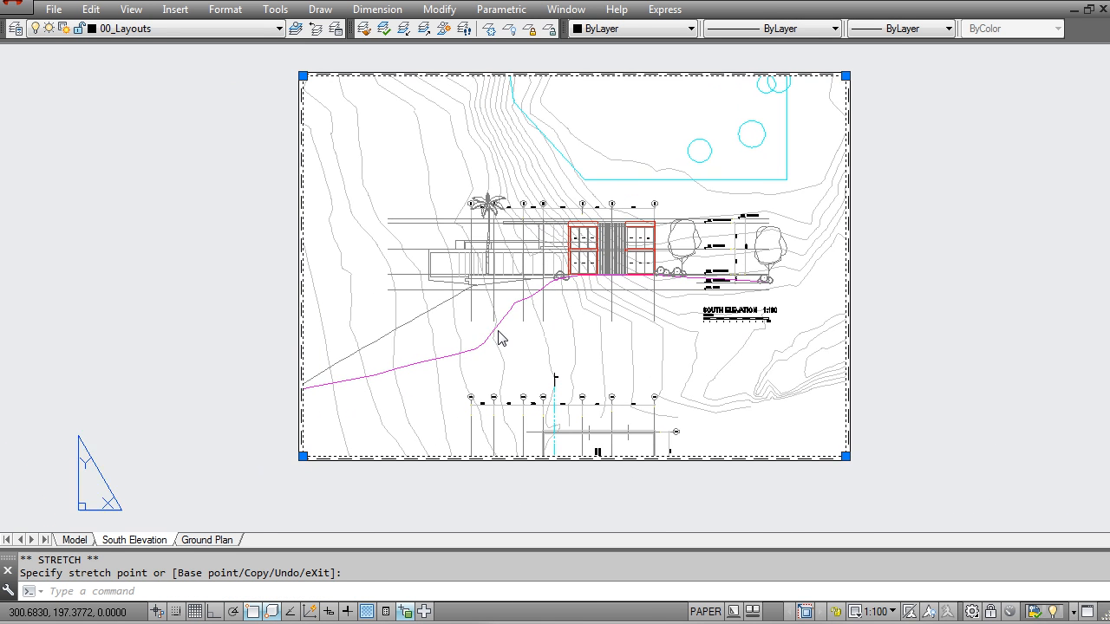
key("Escape")
key("Escape")
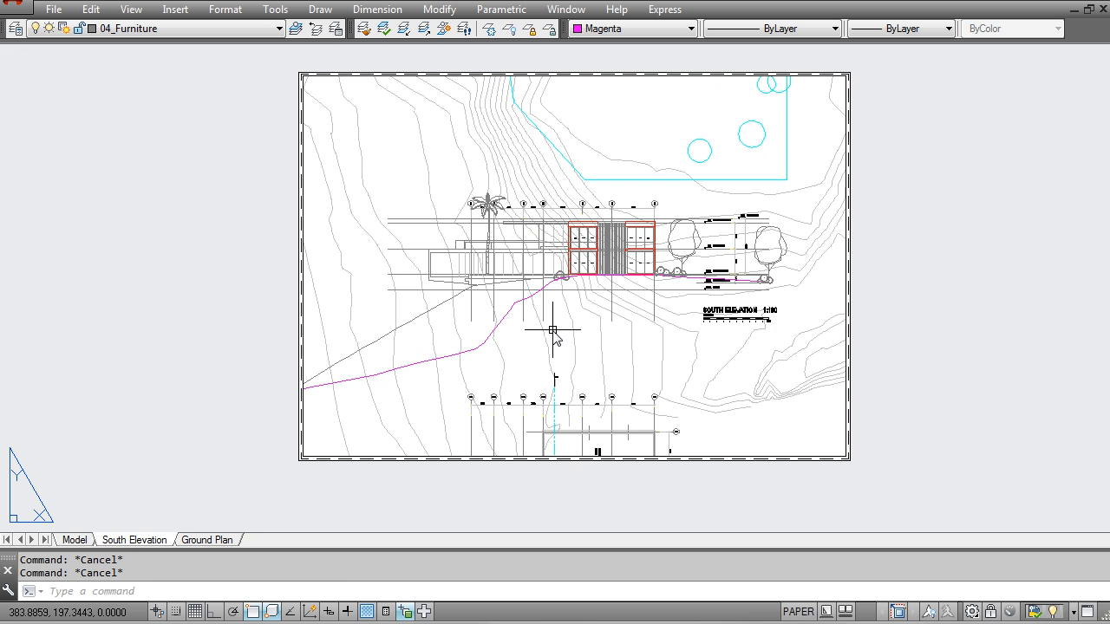
Check the standard scale of the South Elevation viewport in its properties and deselect it.
left_click(662, 351)
left_click(795, 367)
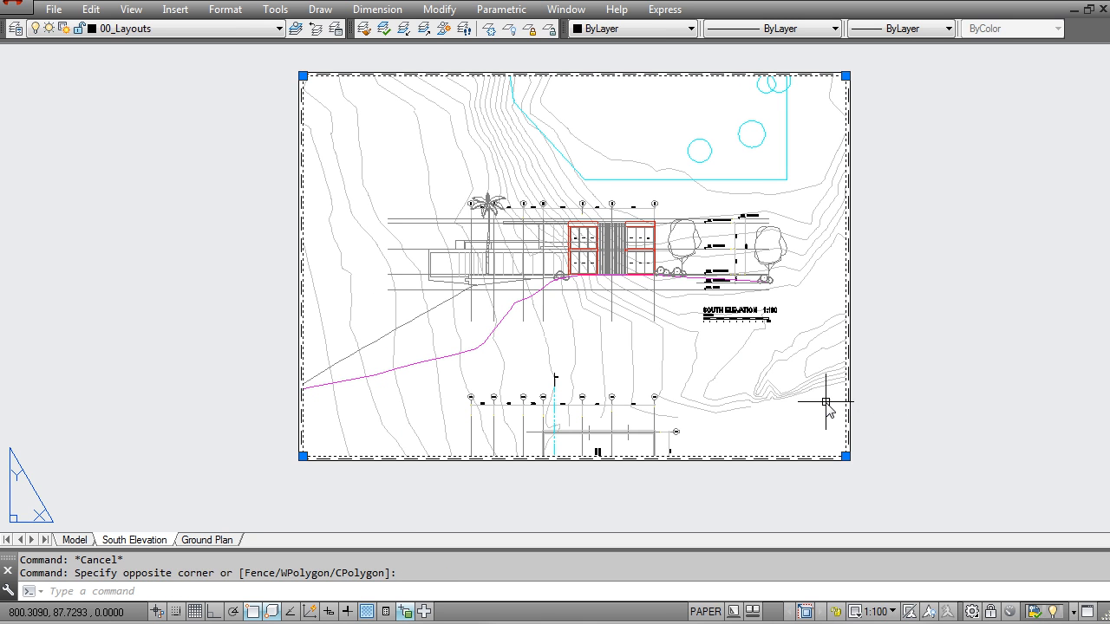
key("ctrl+1")
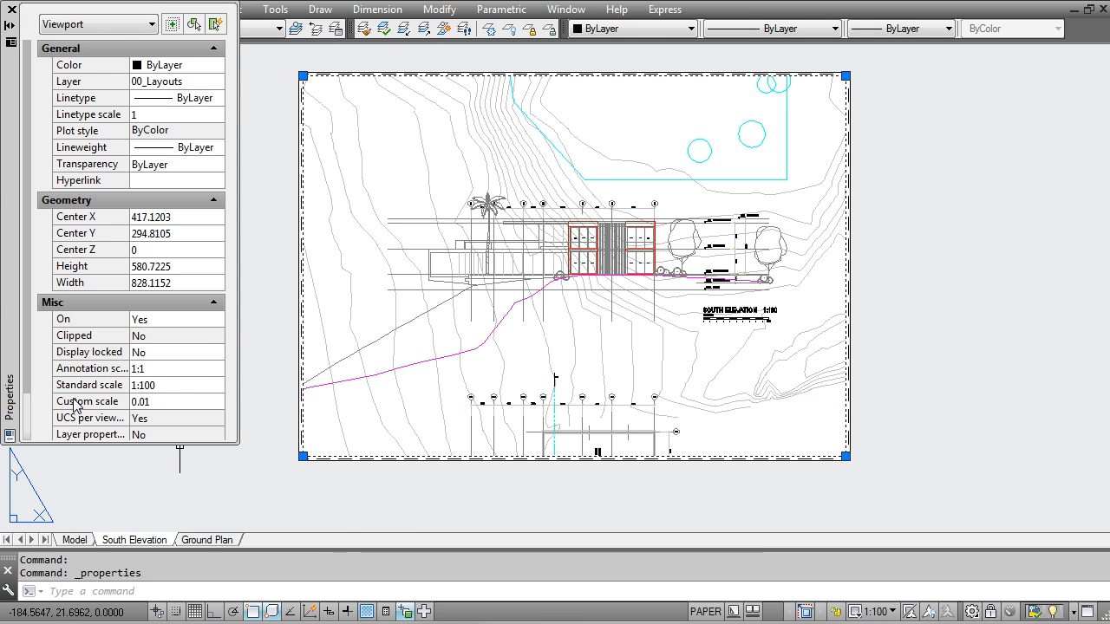
key("Escape")
key("Escape")
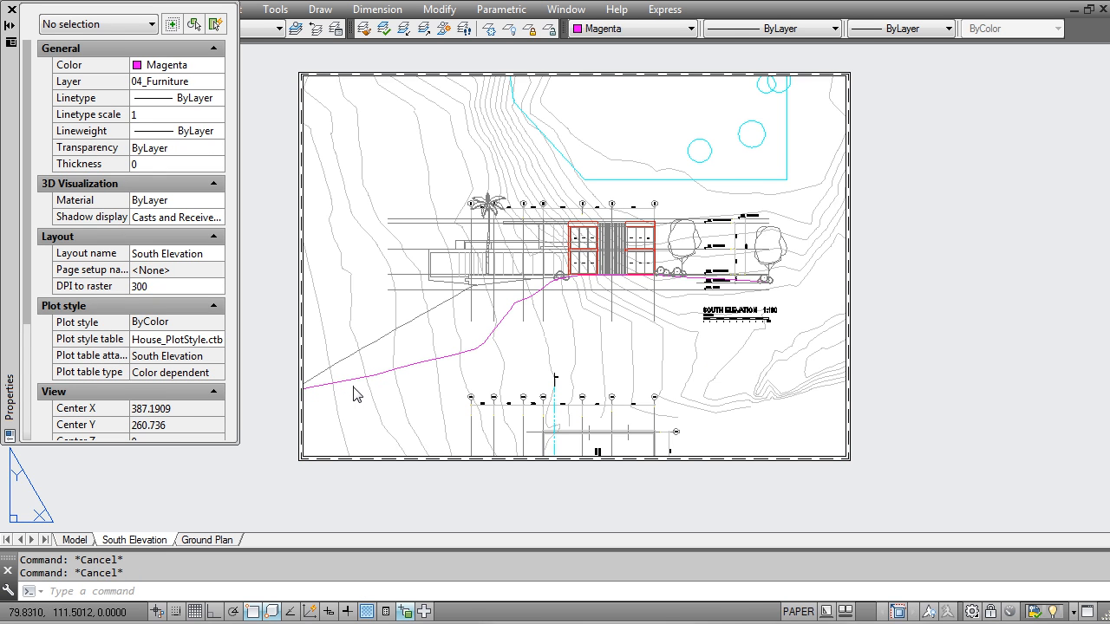
Zoom and pan the model inside the viewport away from its set scale, then return to paper space.
double_click(356, 401)
middle_click_drag(508, 310, 489, 337)
scroll(487, 334, "down", 1)
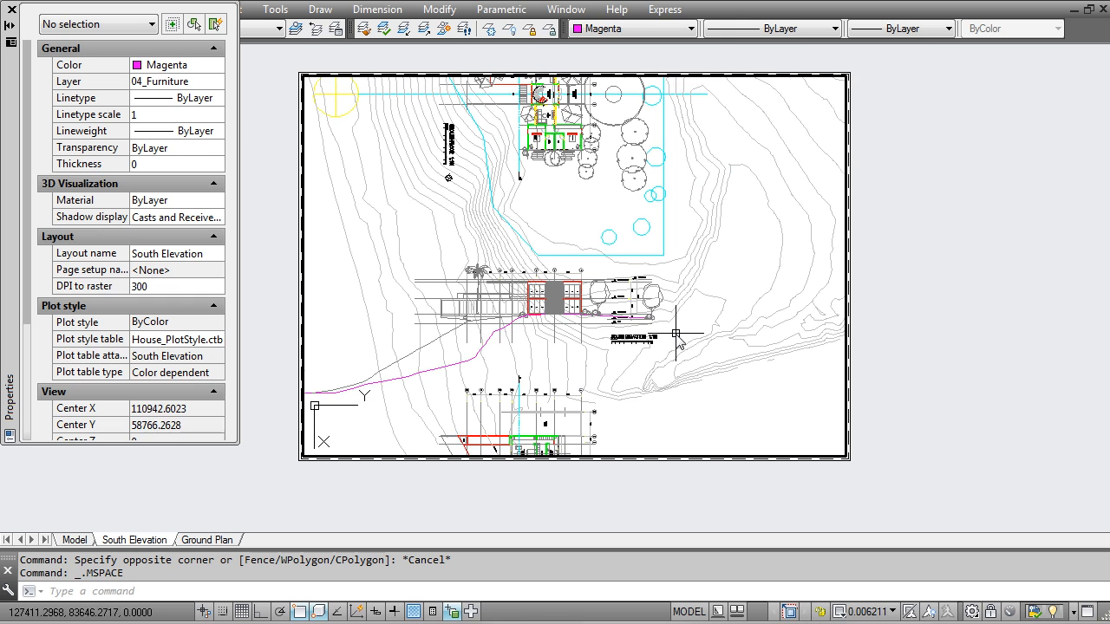
middle_click_drag(677, 332, 682, 311)
double_click(888, 338)
Set the viewport's standard scale to 1:100 and deselect it.
key("Escape")
left_click(876, 426)
left_click(822, 404)
left_click(156, 386)
left_click(154, 371)
double_click(179, 388)
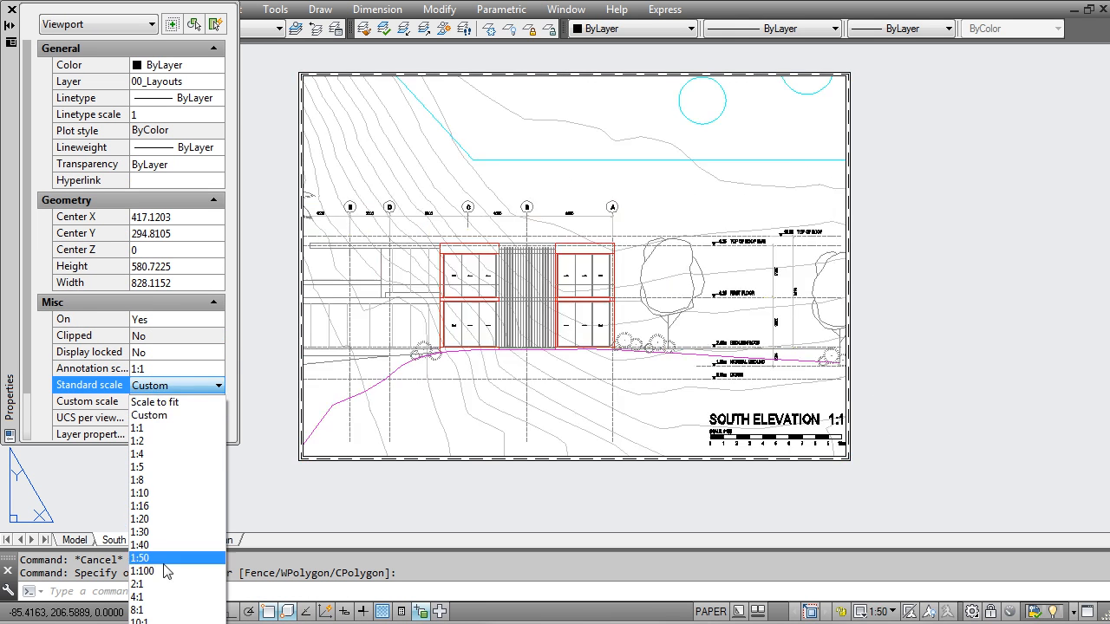
left_click(165, 572)
key("Escape")
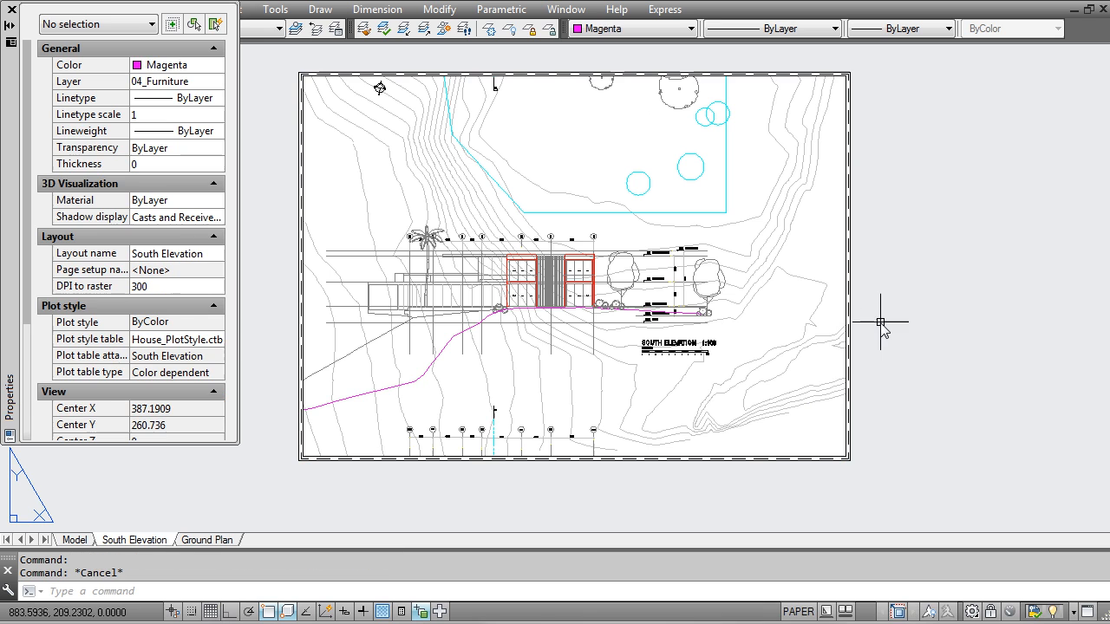
Pan the model inside the viewport so the south elevation sits higher on the sheet, then return to paper space.
double_click(562, 282)
mouse_move(535, 322)
middle_mouse_down()
mouse_move(580, 293)
mouse_move(582, 312)
mouse_move(589, 225)
mouse_move(568, 254)
middle_mouse_up()
double_click(949, 310)
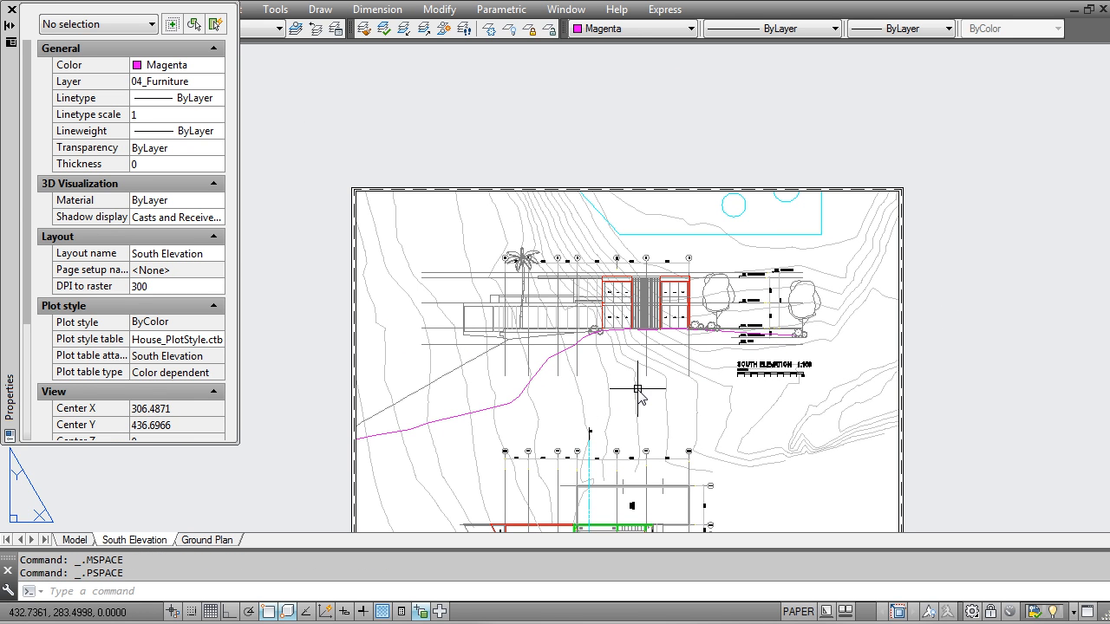
middle_click_drag(526, 338, 519, 281)
Activate model space in the viewport, close the Properties palette and clear the selection.
left_click(457, 171)
double_click(457, 170)
left_click(458, 172)
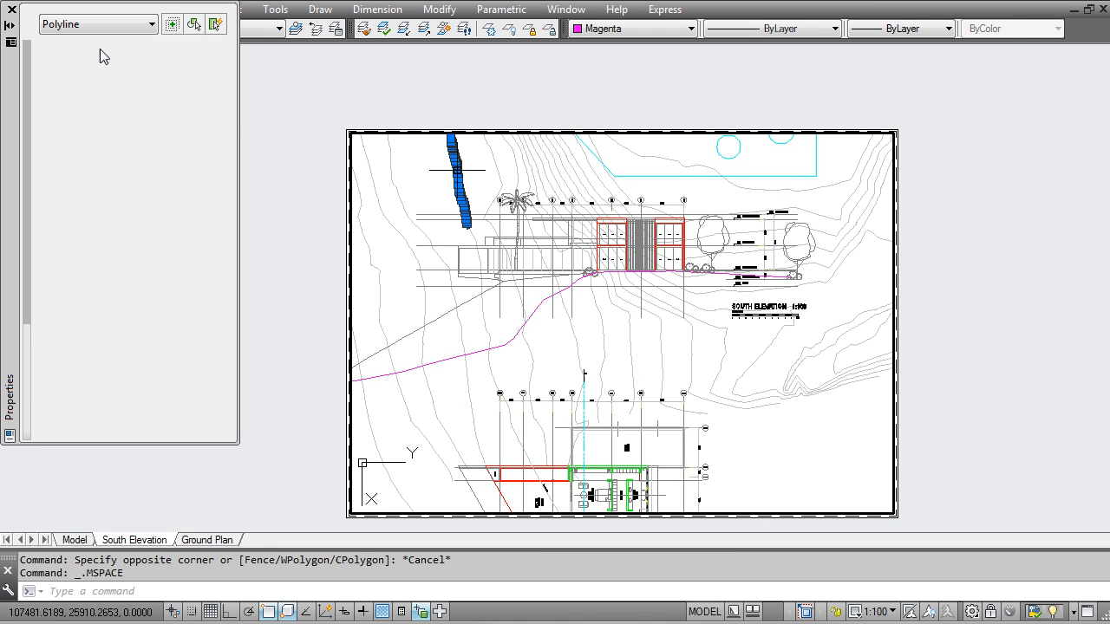
left_click(11, 8)
key("Escape")
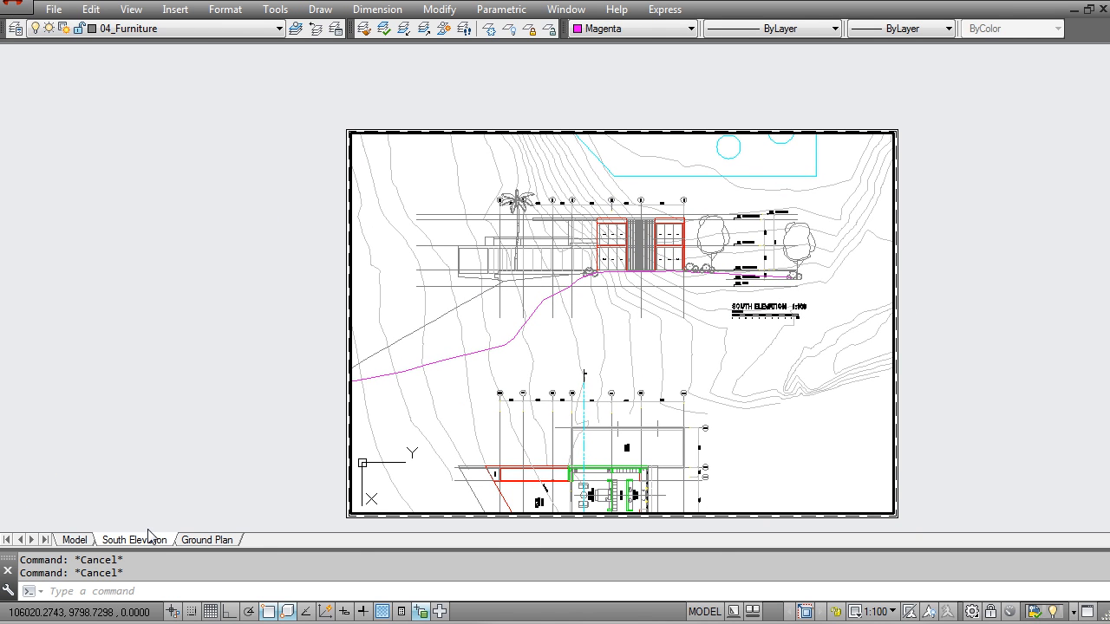
Look at the Ground Plan layout for comparison and return to the South Elevation layout.
left_click(212, 540)
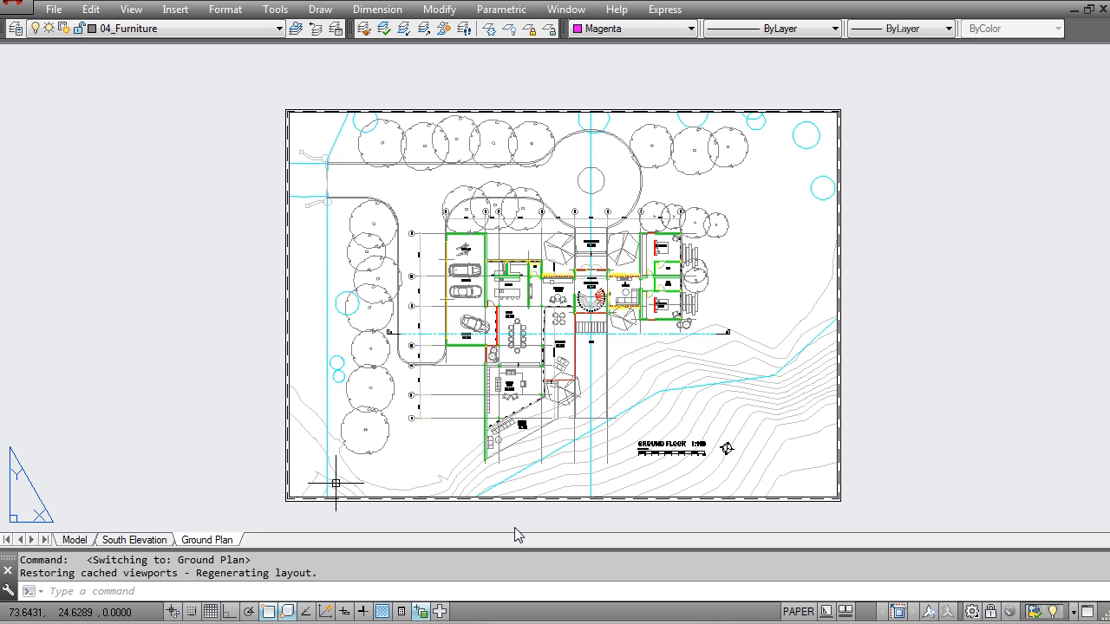
left_click(132, 541)
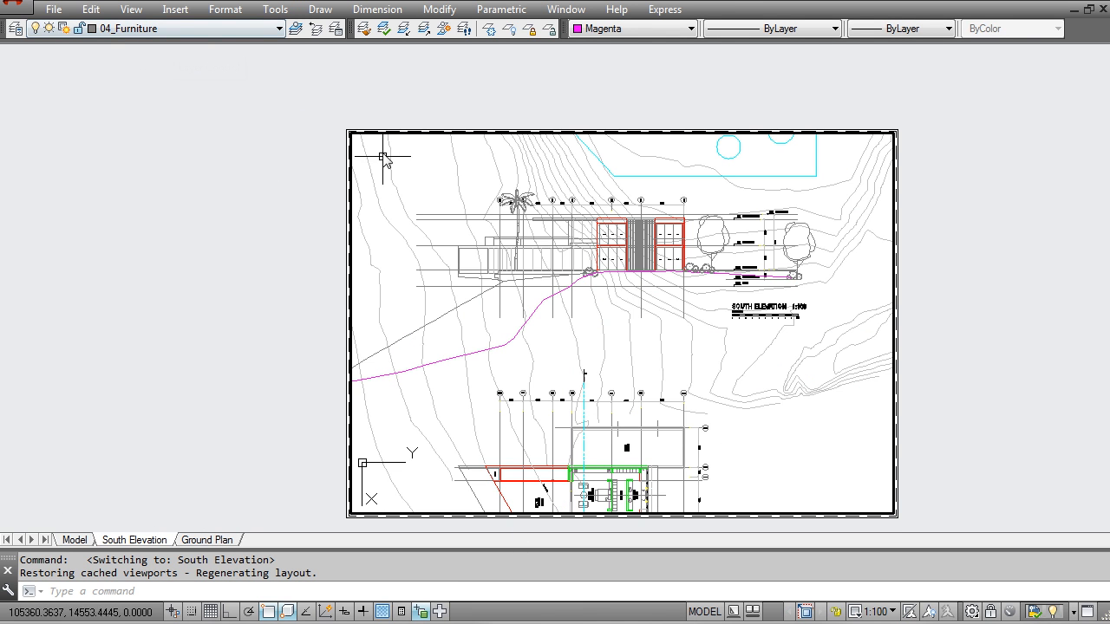
Freeze the 00_Contours layer only in the South Elevation viewport, then return to paper space.
key("Escape")
key("Escape")
double_click(322, 114)
left_click(188, 27)
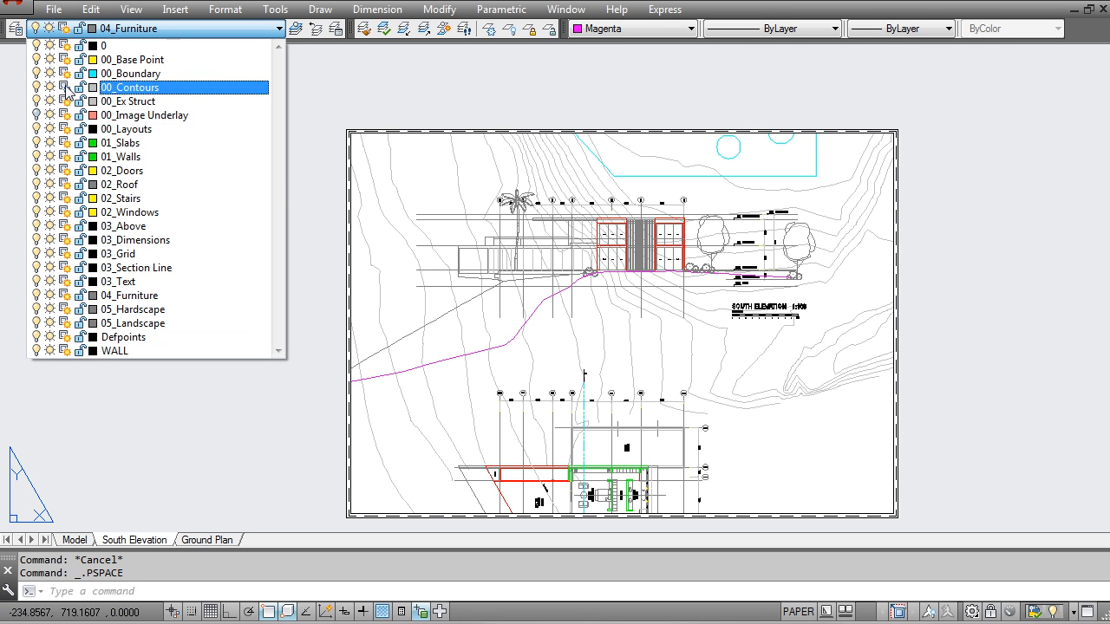
key("Escape")
double_click(497, 174)
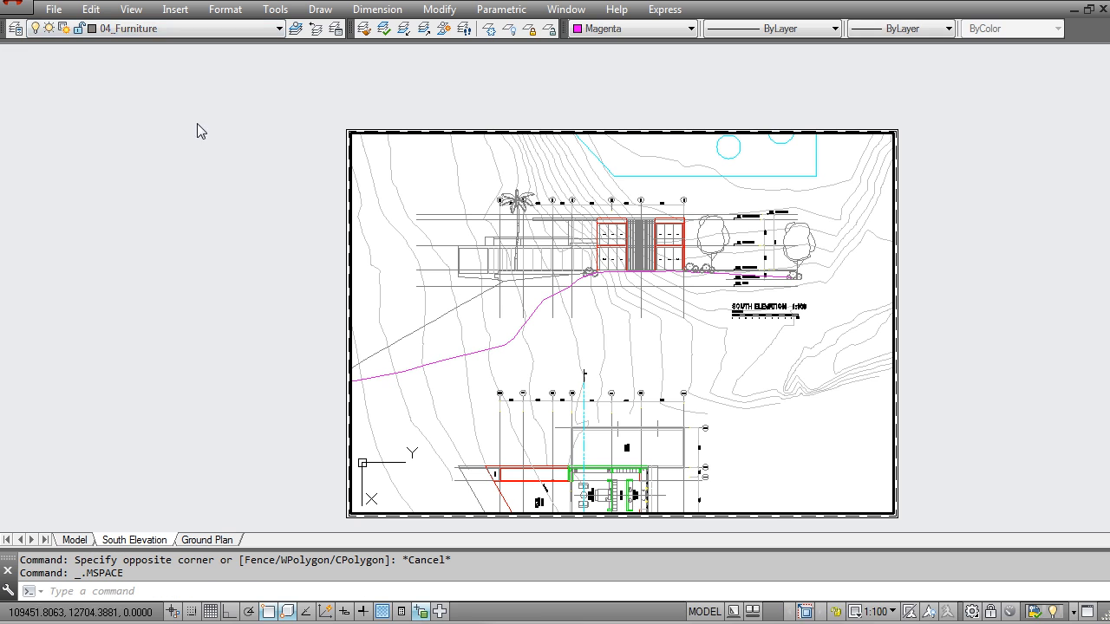
left_click(136, 28)
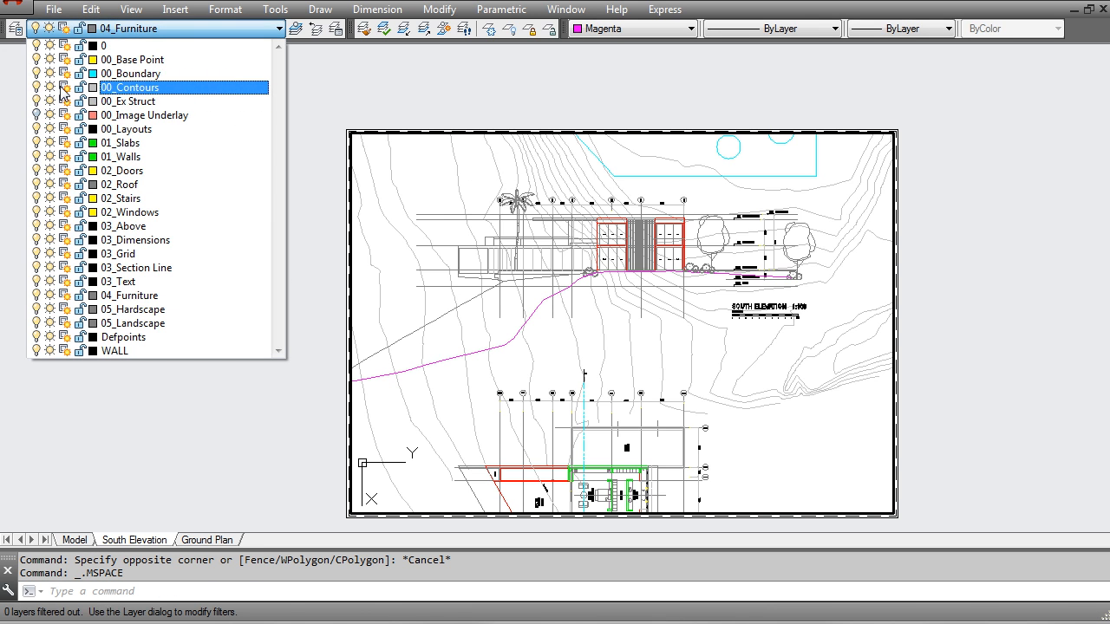
key("Escape")
double_click(282, 246)
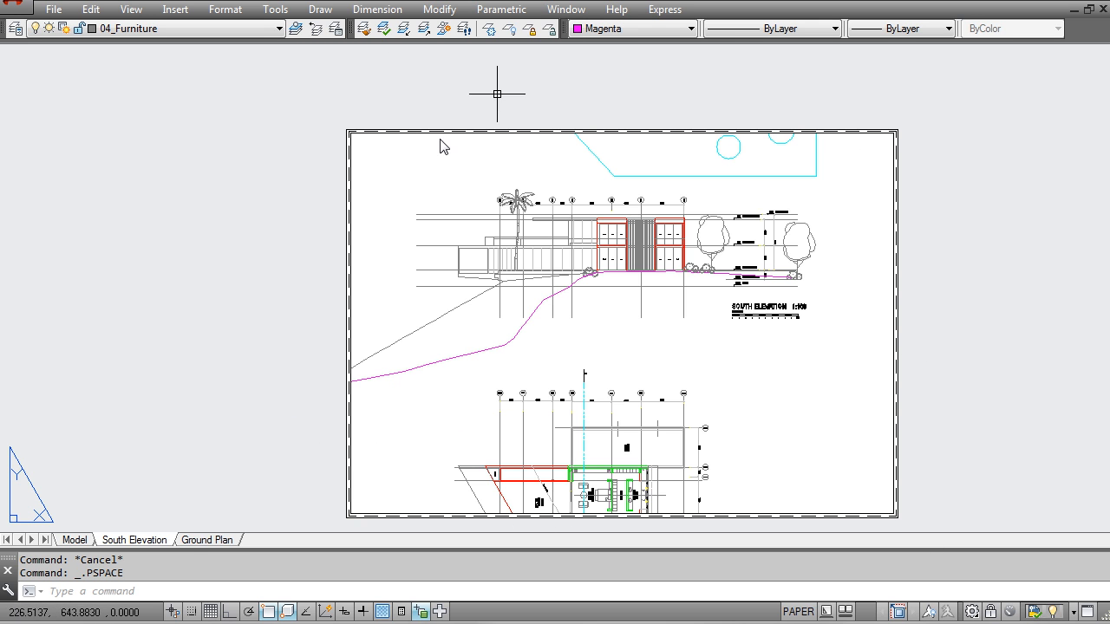
Check the Ground Plan layout's contours against the South Elevation layout and come back to the elevation sheet.
left_click(204, 540)
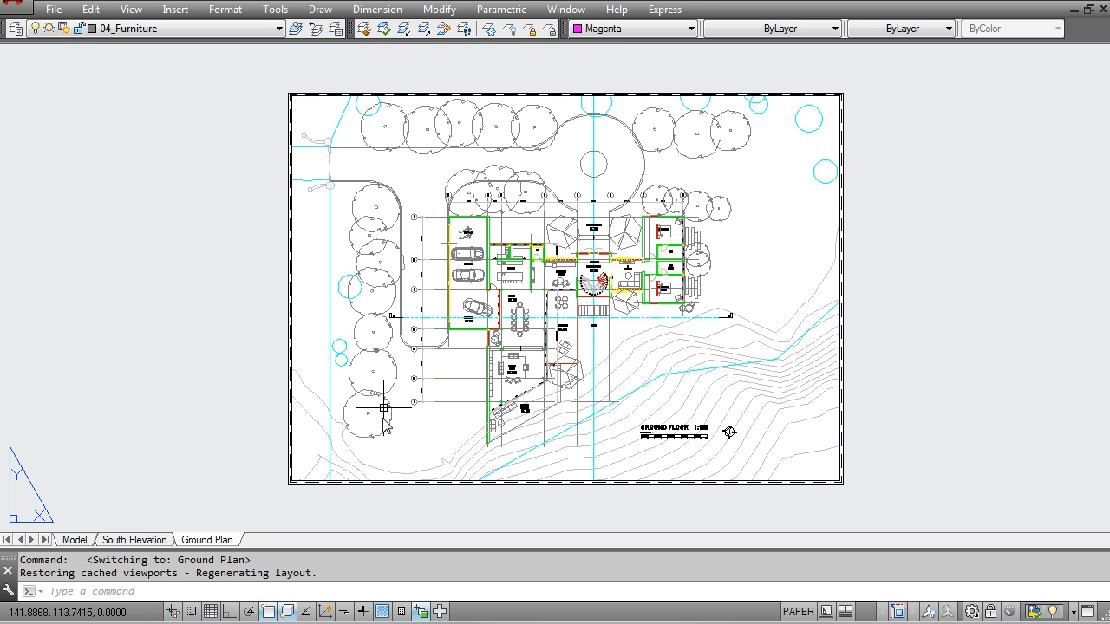
left_click(134, 539)
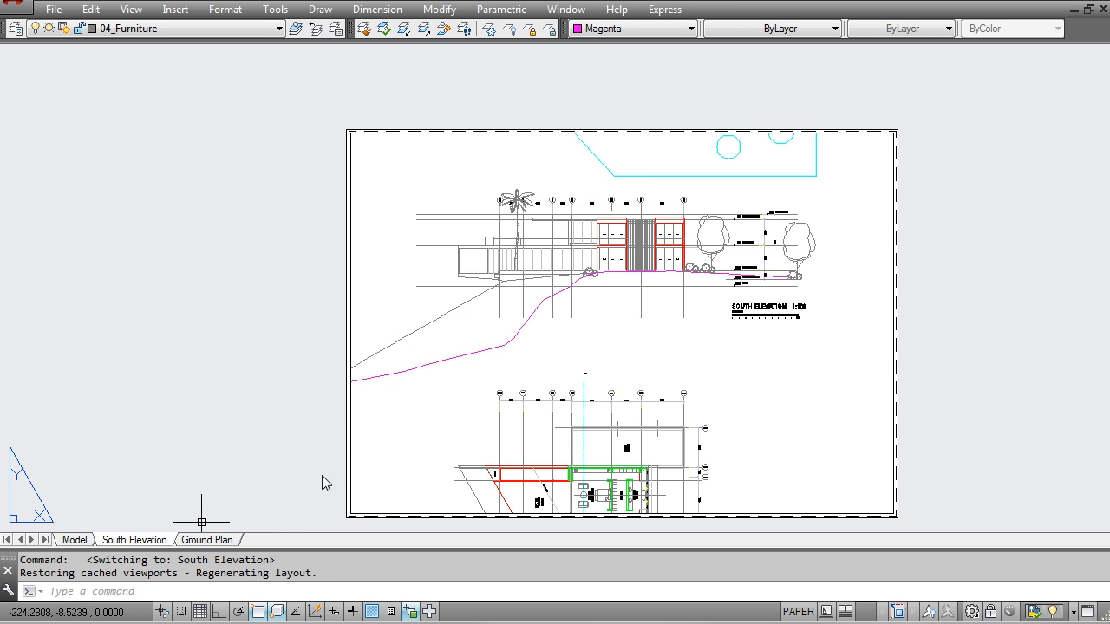
middle_click_drag(604, 291, 545, 254)
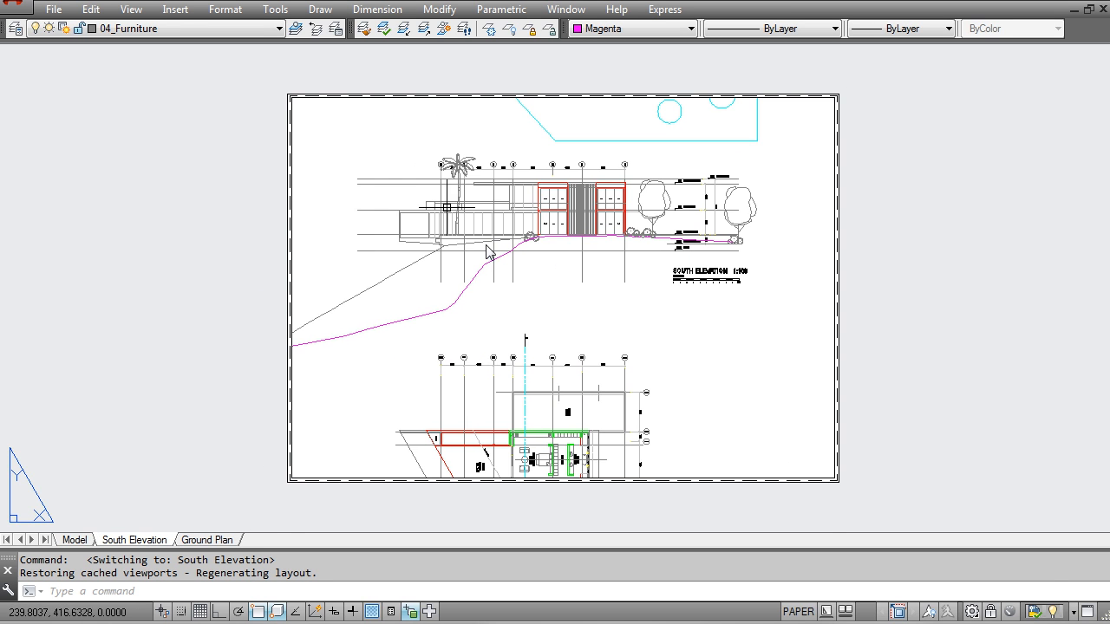
middle_click_drag(821, 329, 762, 355)
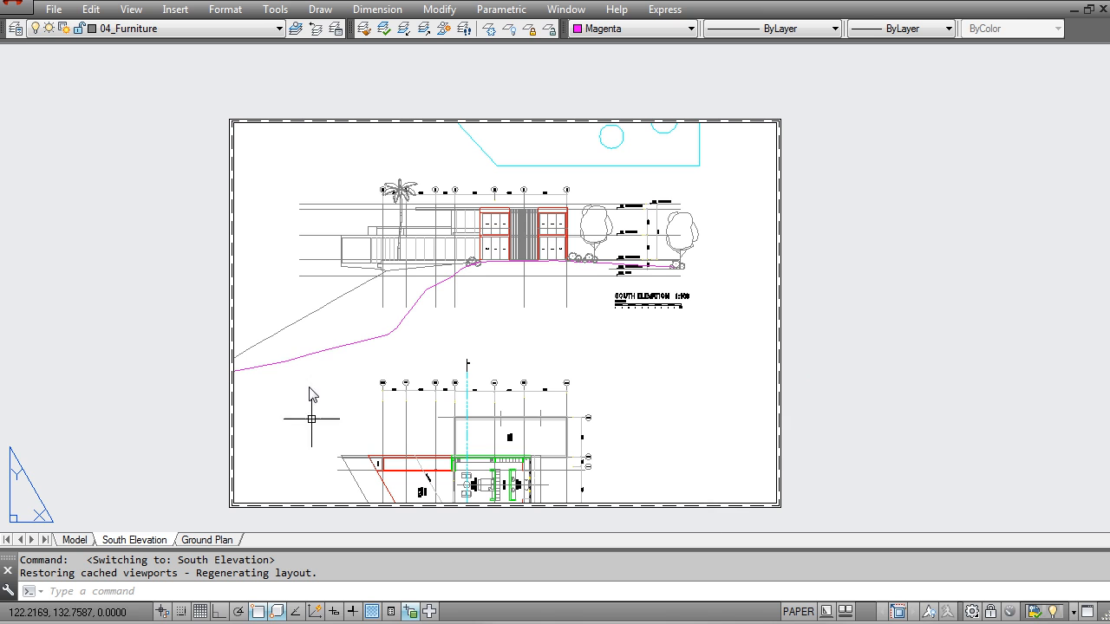
middle_click_drag(530, 420, 543, 413)
Shorten the South Elevation viewport to the upper half of the sheet by stretching its lower corner upward.
key("Escape")
left_click(857, 454)
left_click(761, 433)
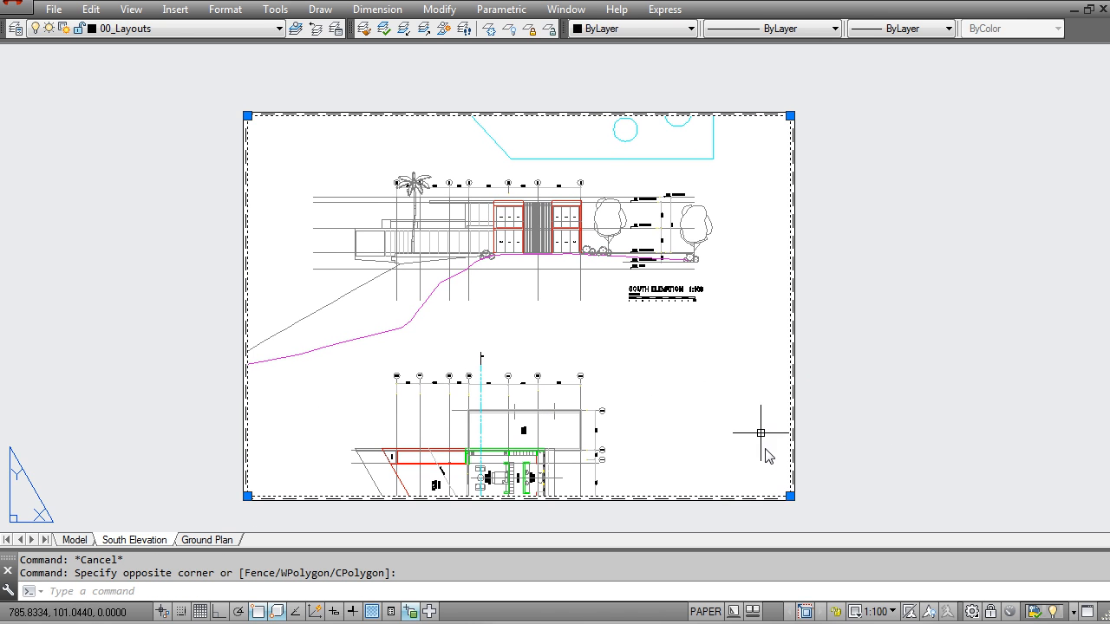
left_click(789, 495)
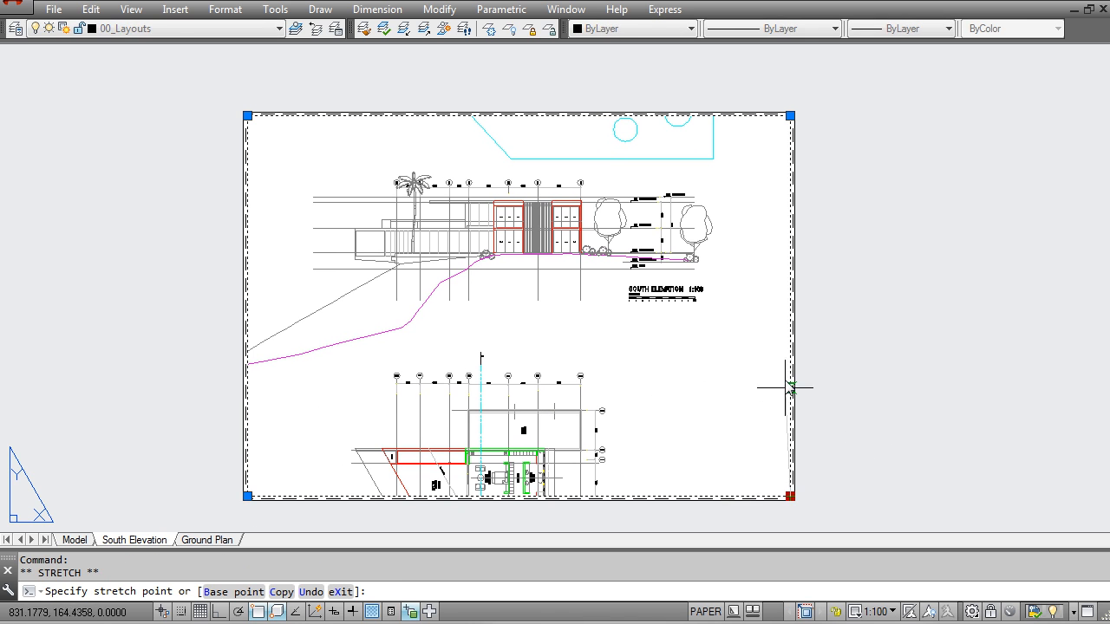
left_click(790, 308)
key("Escape")
Pan the south elevation slightly up within the shortened viewport and return to paper space.
double_click(604, 250)
middle_click_drag(580, 261, 586, 239)
double_click(901, 276)
key("Escape")
key("Escape")
Copy the South Elevation viewport directly below itself onto the lower half of the sheet.
type("co")
key("Return")
left_click(682, 356)
left_click(659, 286)
key("Return")
left_click(790, 115)
left_click(790, 305)
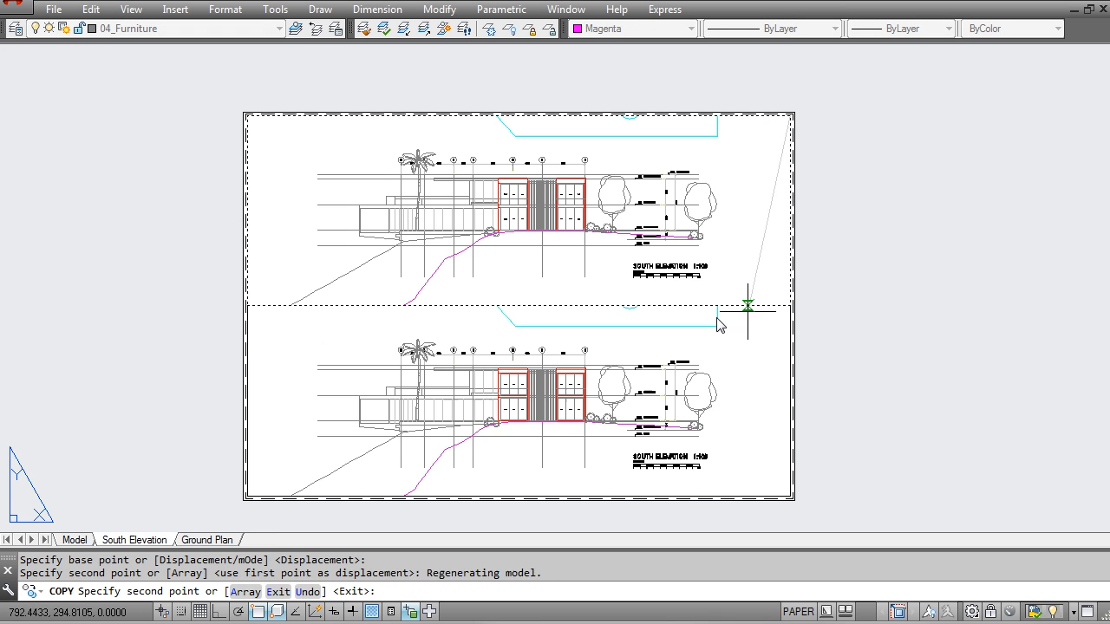
key("Escape")
Pan and zoom the lower viewport's model to the sideways section drawing, then return to paper space.
double_click(539, 396)
mouse_move(424, 417)
middle_mouse_down()
mouse_move(496, 402)
mouse_move(817, 284)
mouse_move(950, 171)
mouse_move(588, 28)
mouse_move(390, 170)
mouse_move(402, 322)
mouse_move(827, 311)
middle_mouse_up()
scroll(867, 321, "down", 6)
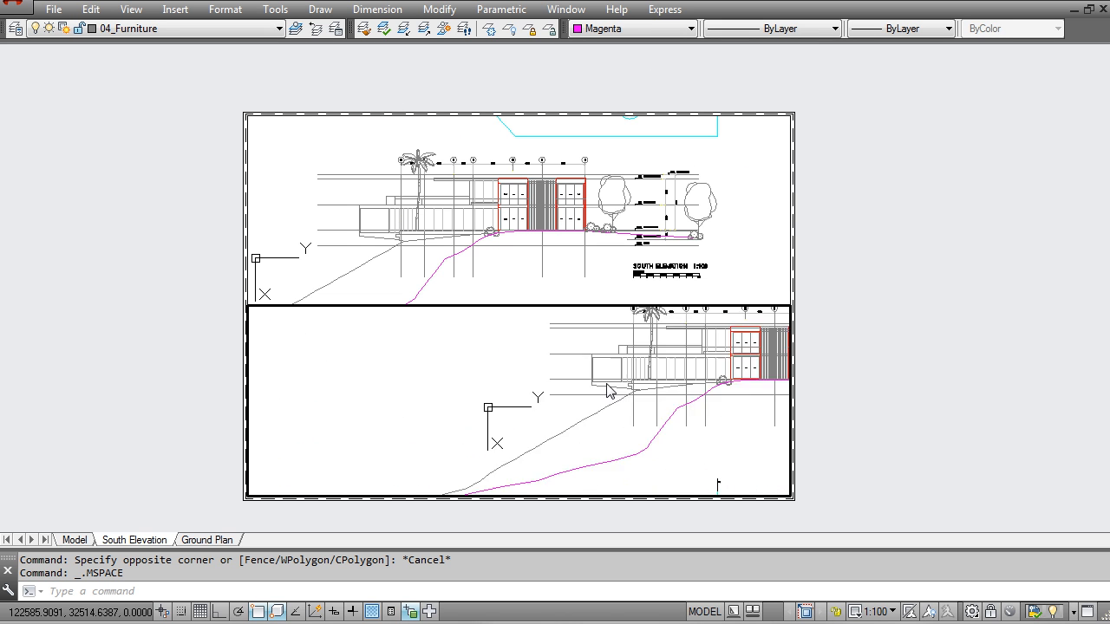
scroll(486, 416, "up", 6)
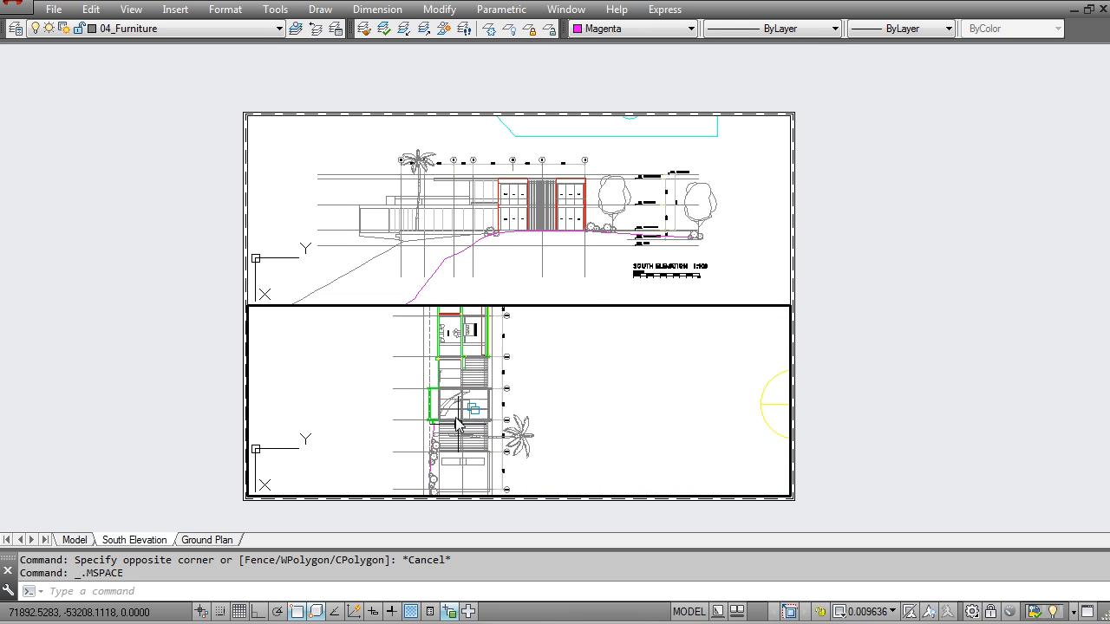
scroll(605, 400, "down", 2)
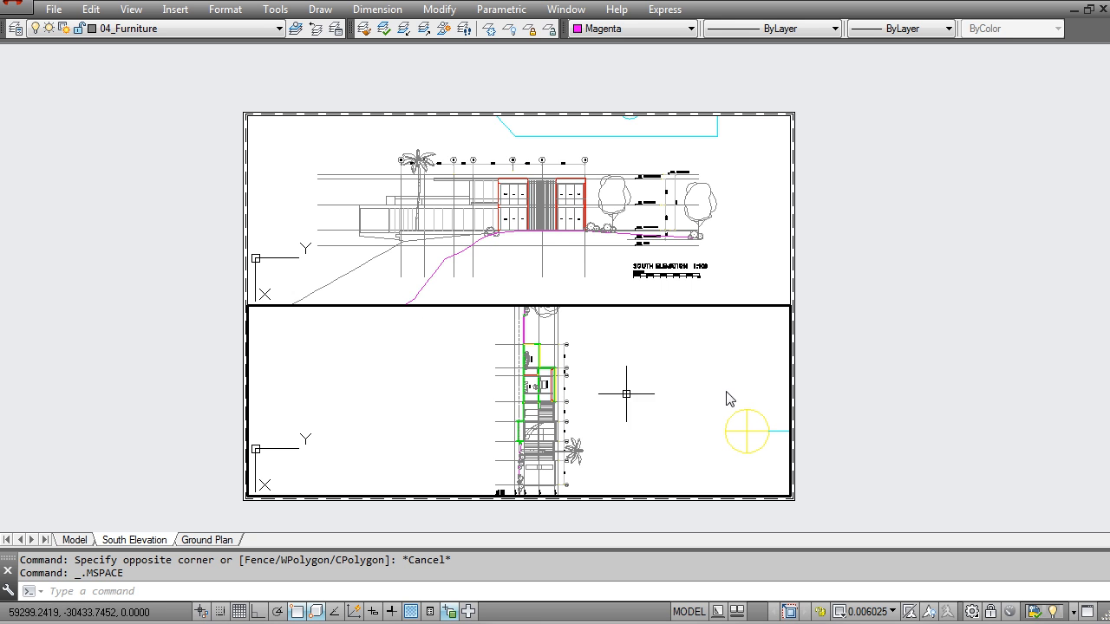
double_click(851, 378)
middle_click_drag(601, 421, 584, 362)
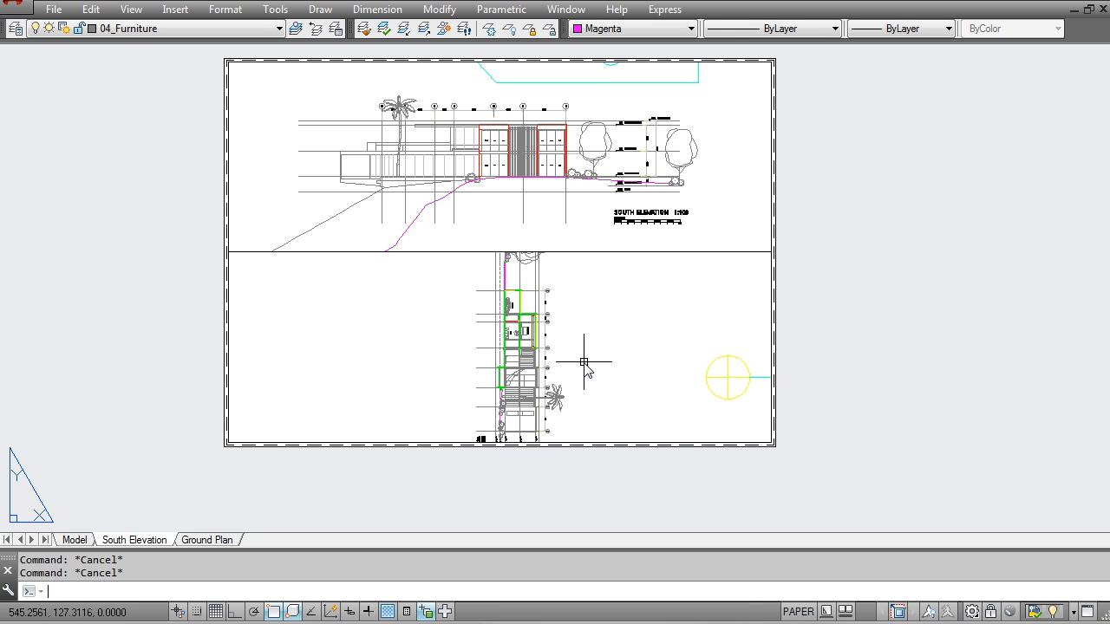
Rotate the lower viewport by 90 degrees so the section drawing reads upright.
type("ro")
key("Return")
left_click(566, 402)
left_click(554, 405)
key("Return")
left_click(524, 349)
type("90")
key("Return")
key("Escape")
Stretch the rotated viewport's corners so it fills the lower half of the sheet beneath the elevation viewport.
left_click(634, 379)
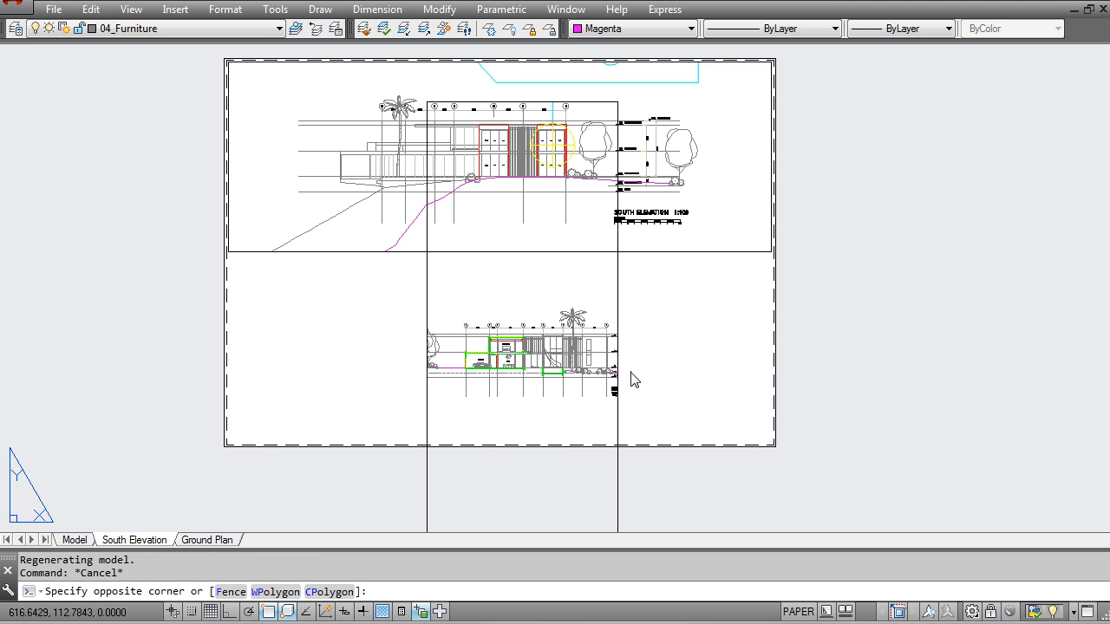
left_click(598, 379)
left_click(617, 101)
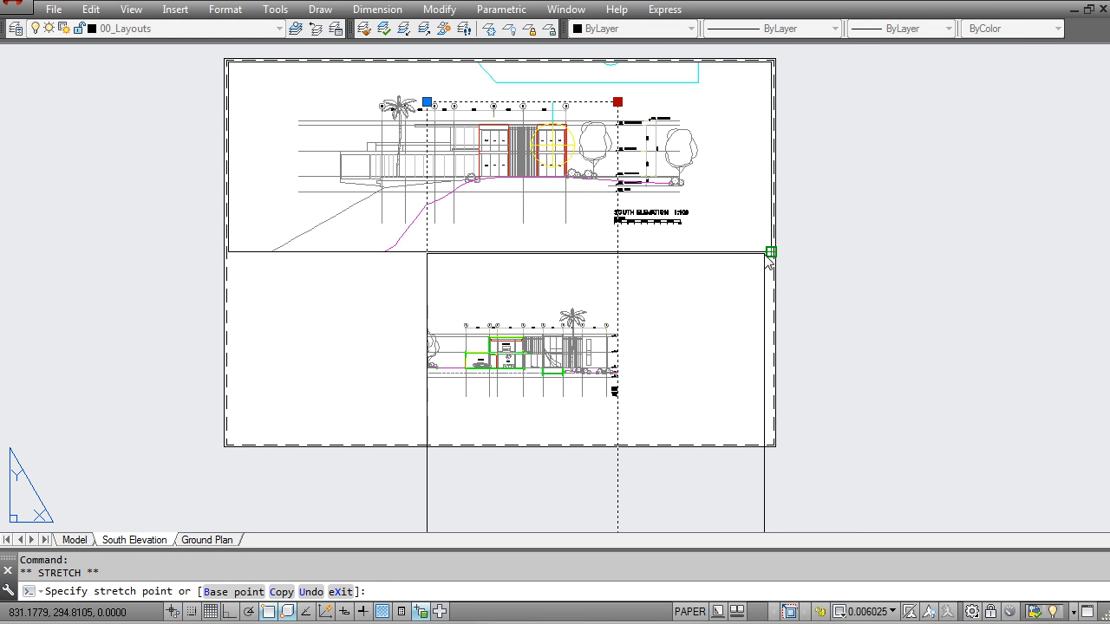
left_click(771, 251)
middle_click_drag(501, 410, 503, 309)
middle_click_drag(416, 512, 427, 362)
scroll(438, 393, "down", 3)
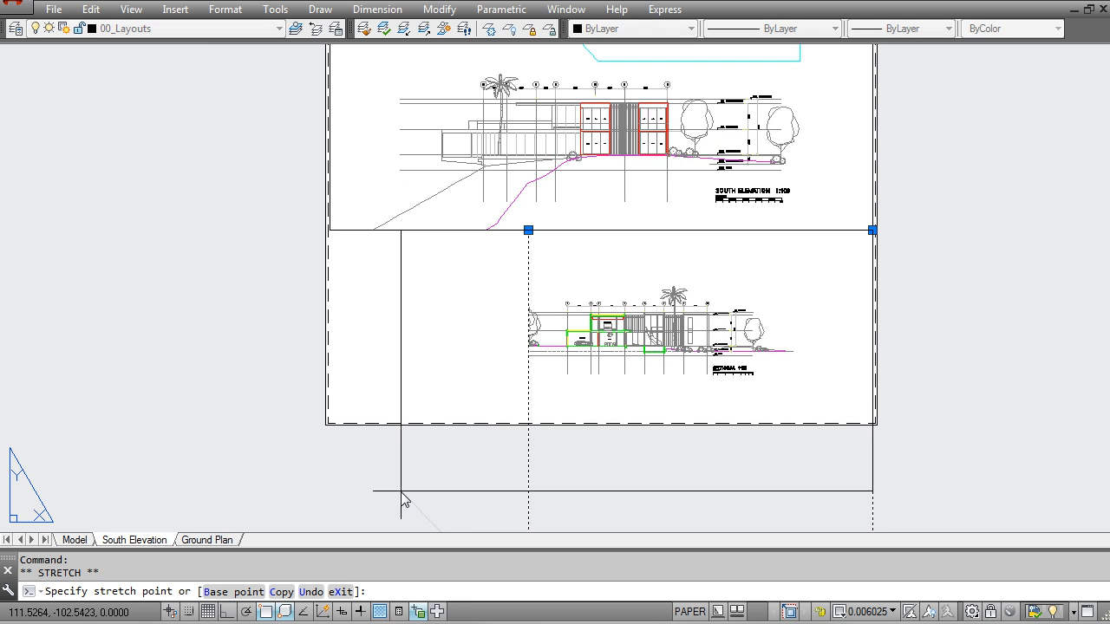
scroll(339, 433, "up", 5)
scroll(313, 412, "down", 3)
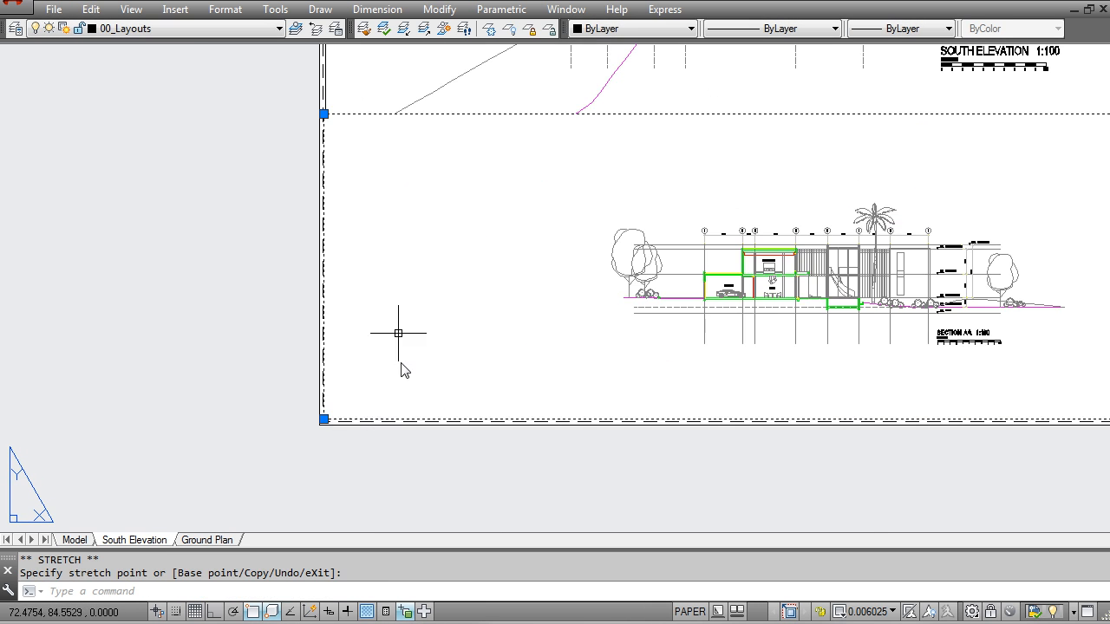
key("Escape")
scroll(404, 329, "down", 5)
key("Escape")
middle_click_drag(537, 323, 511, 358)
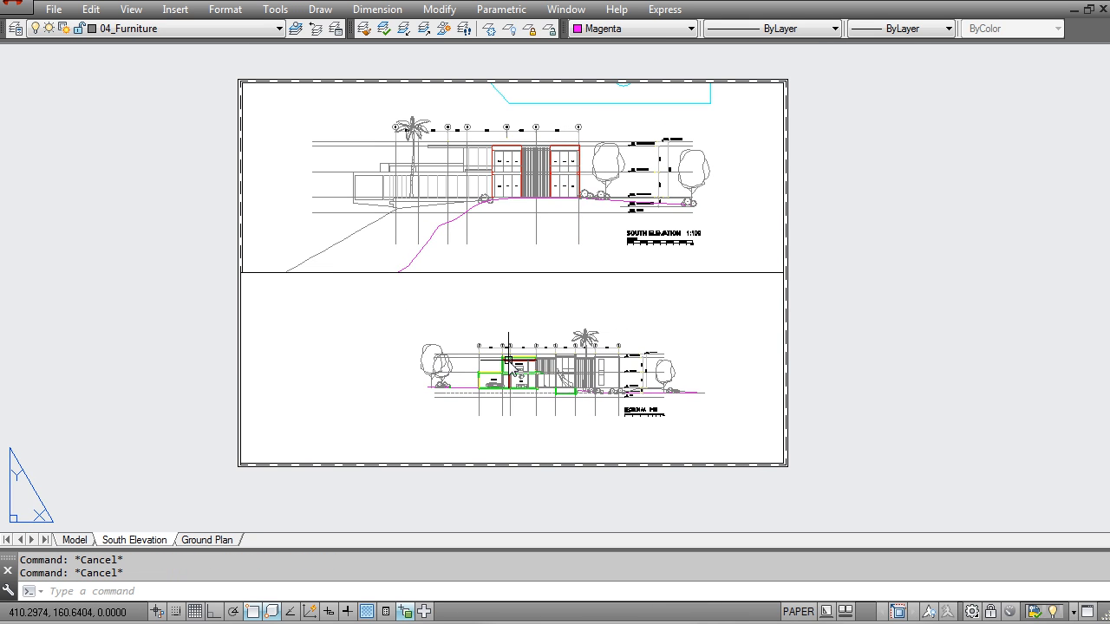
left_click(238, 362)
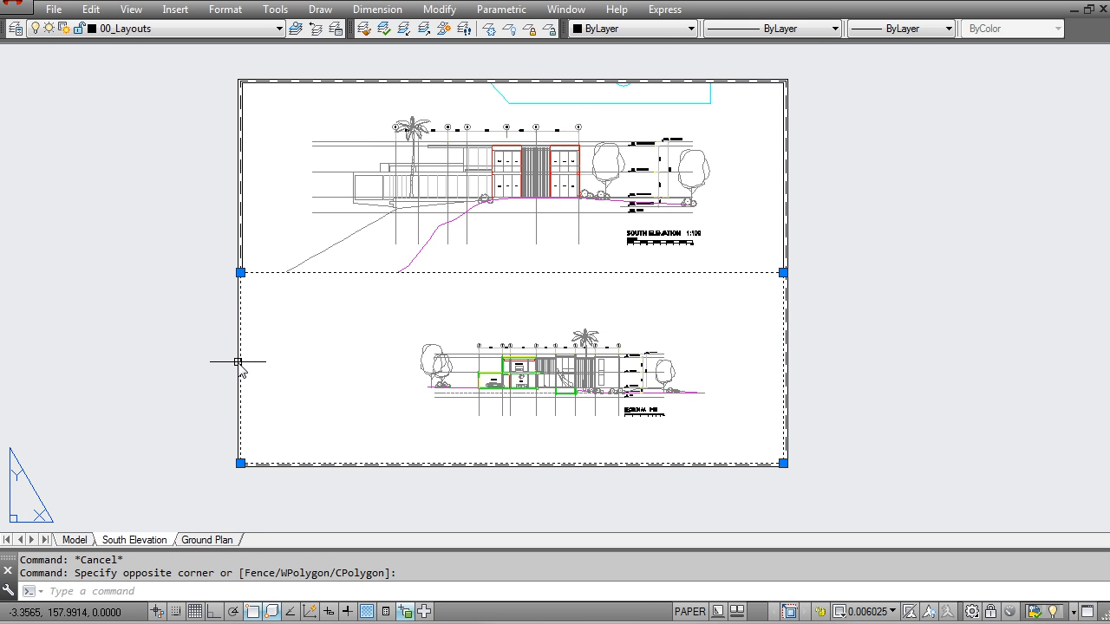
double_click(239, 362)
key("Escape")
key("Escape")
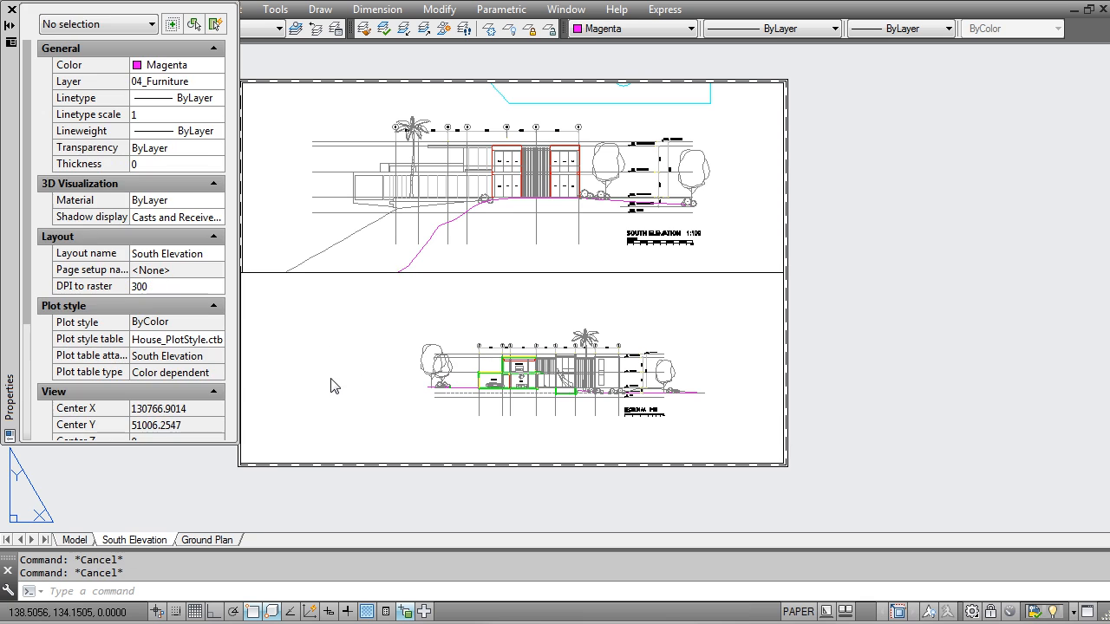
key("ctrl+1")
Try to match the lower viewport's properties to those of the upper viewport.
type("m")
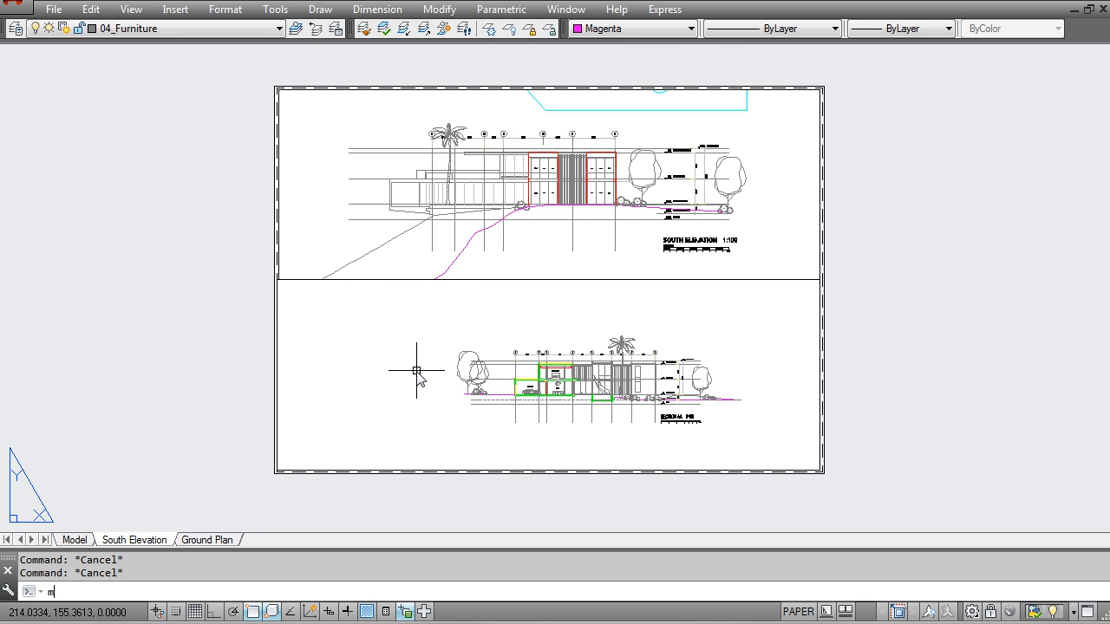
type("a")
key("Return")
left_click(279, 280)
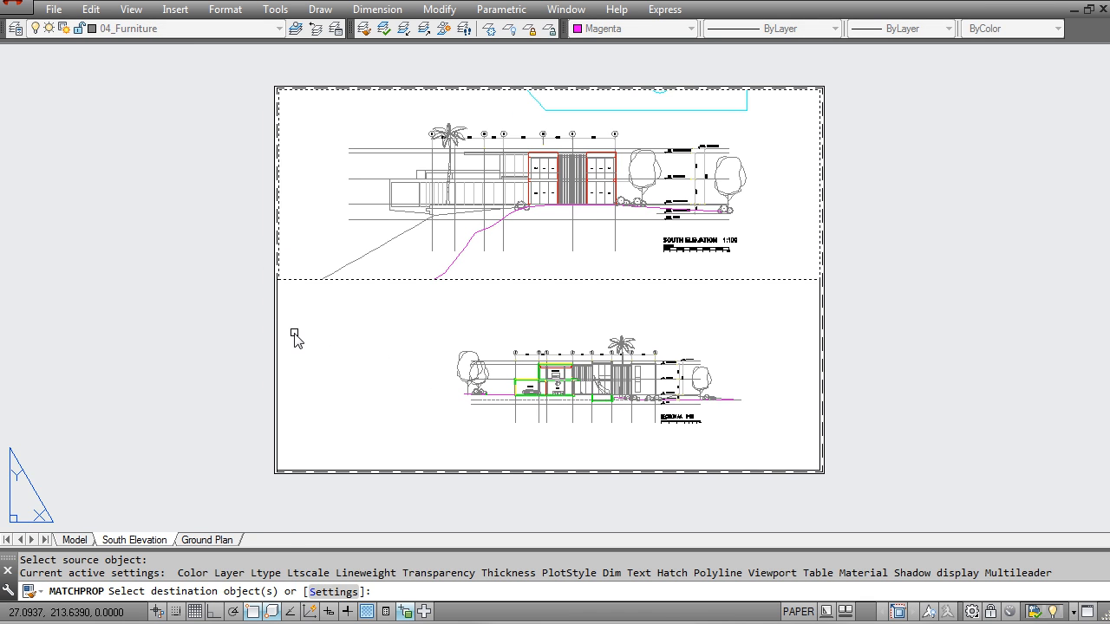
left_click_drag(294, 334, 249, 322)
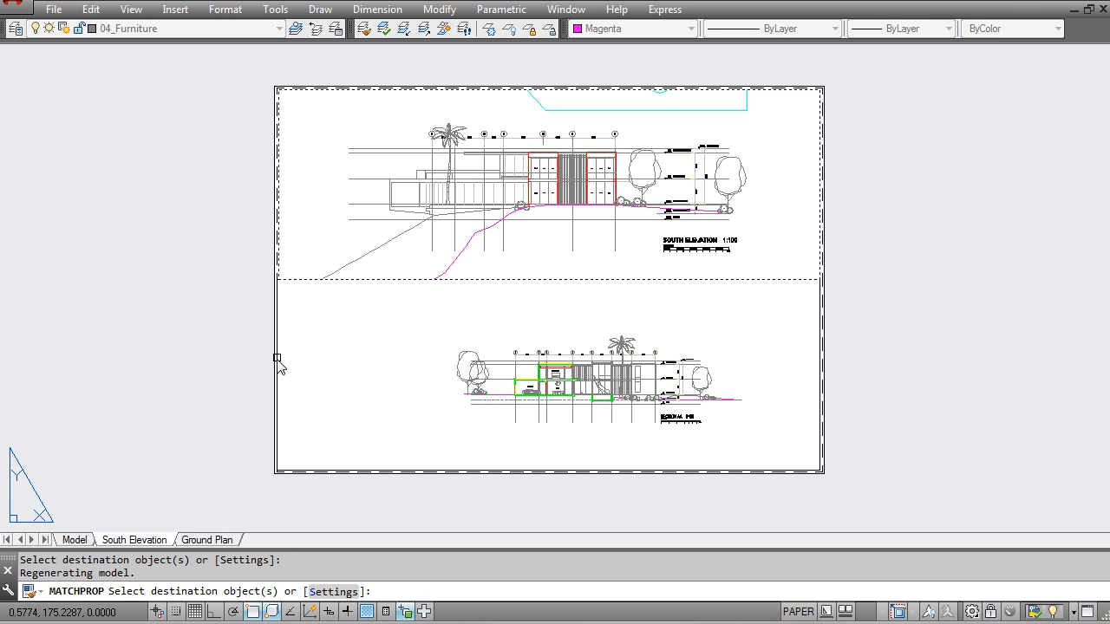
key("Escape")
Apply Match Properties from the upper viewport to the lower one so the section also uses the 1:100 scale.
key("Return")
left_click(813, 279)
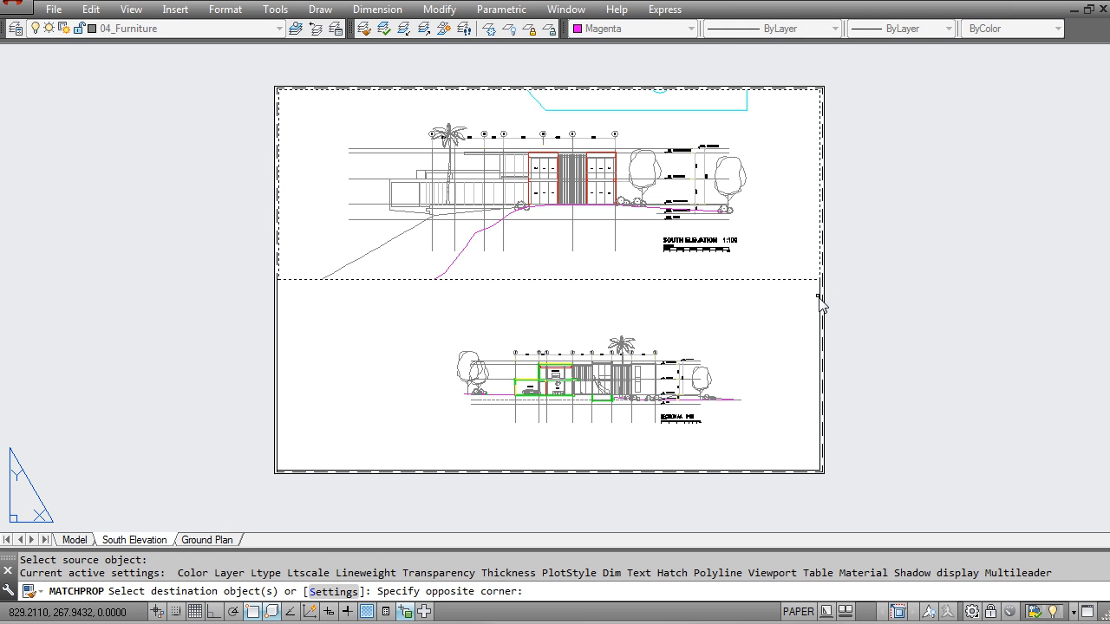
left_click(822, 306)
scroll(822, 308, "up", 6)
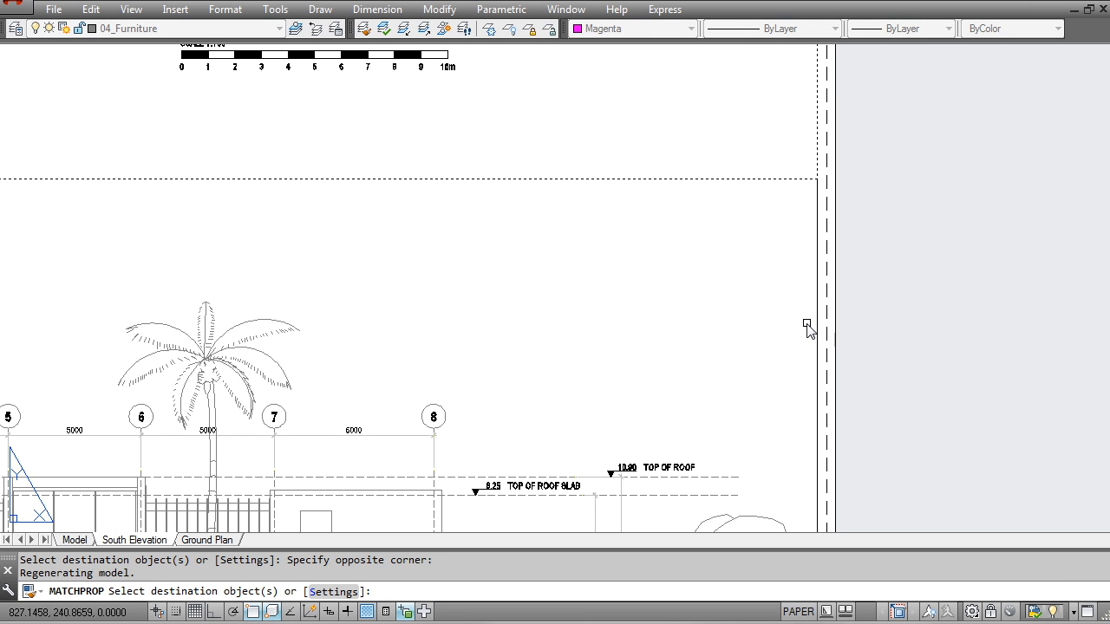
scroll(820, 330, "down", 3)
key("Escape")
key("Escape")
Pan Section AA within the lower viewport so it sits centred beneath the south elevation, then return to paper space.
double_click(671, 349)
middle_click_drag(633, 365, 575, 360)
double_click(887, 376)
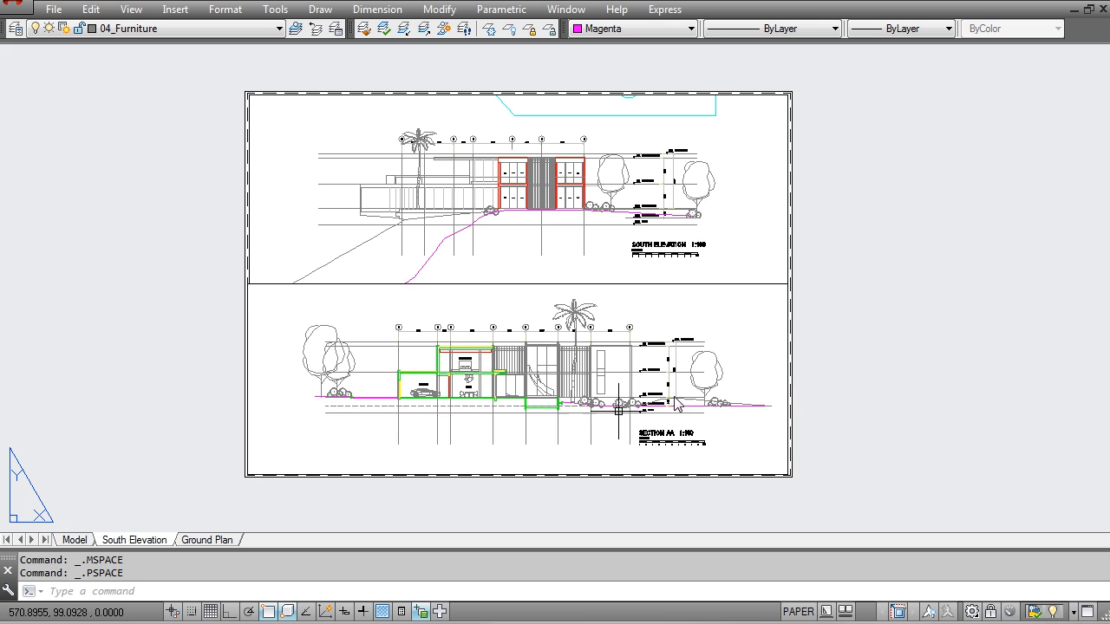
middle_click_drag(500, 356, 527, 355)
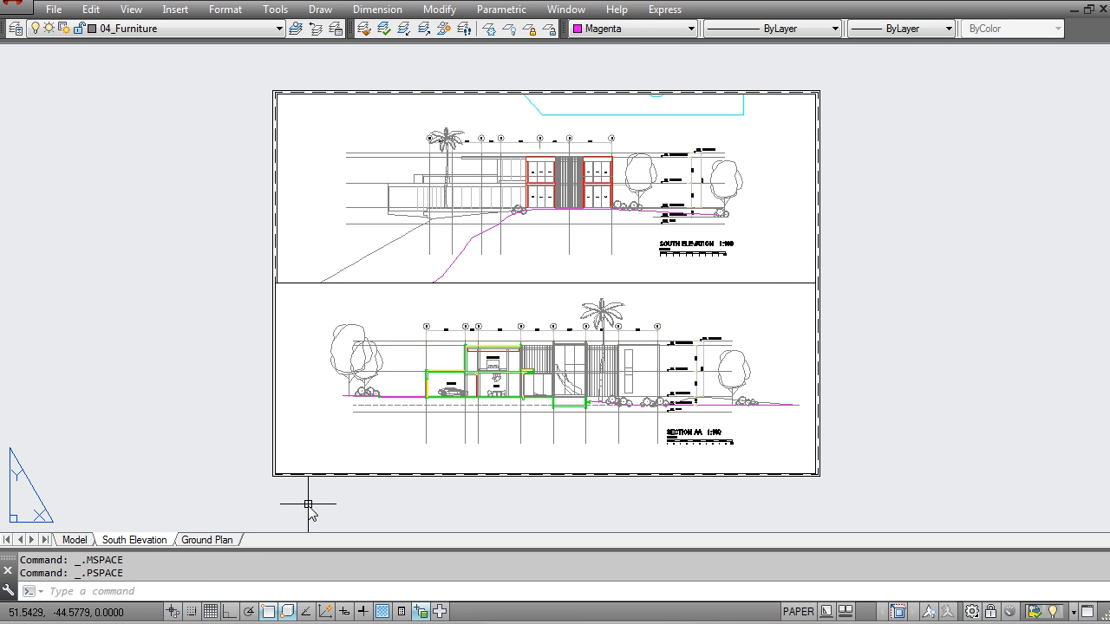
Create a copy of the Ground Plan layout placed before the original Ground Plan layout.
left_click(209, 542)
right_click(209, 542)
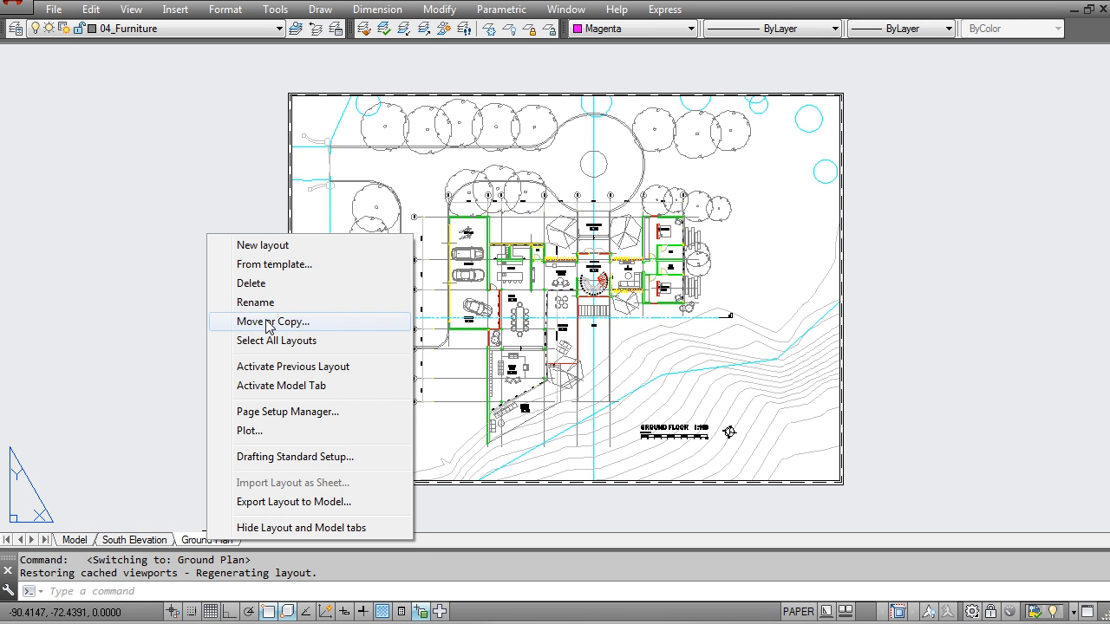
left_click(317, 329)
left_click(436, 310)
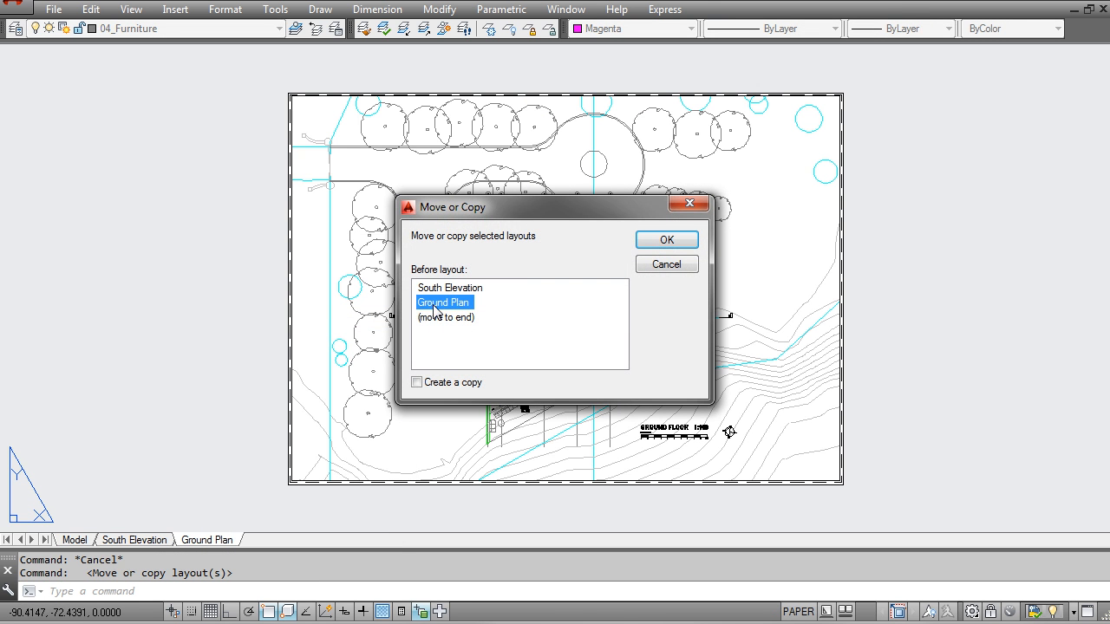
left_click(417, 382)
left_click(667, 241)
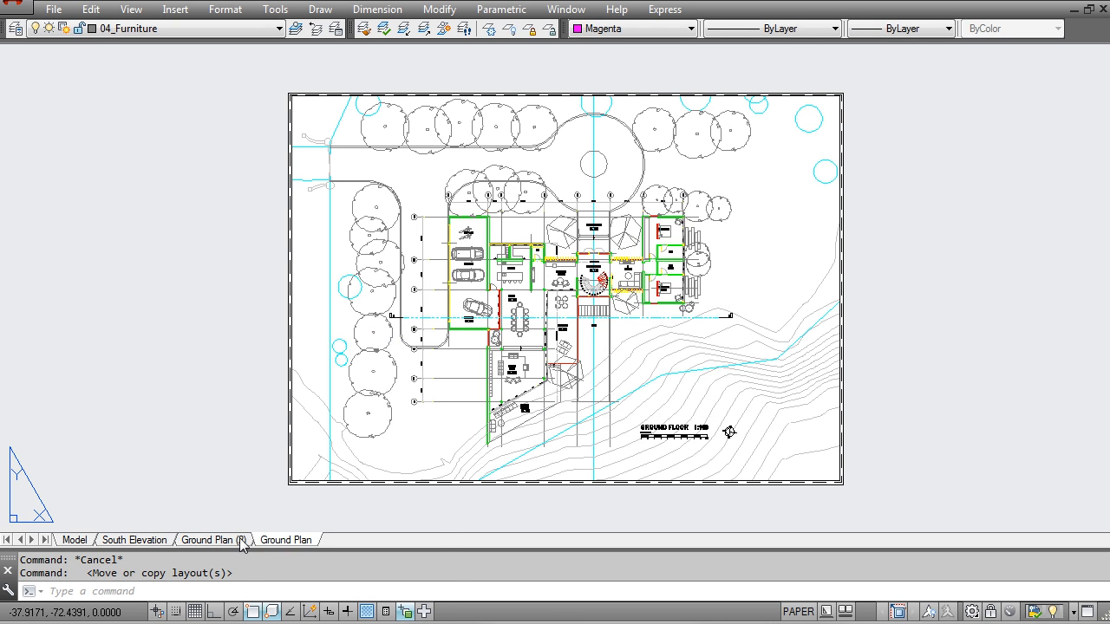
Rename the copied Ground Plan layout as First.
right_click(241, 542)
left_click(282, 605)
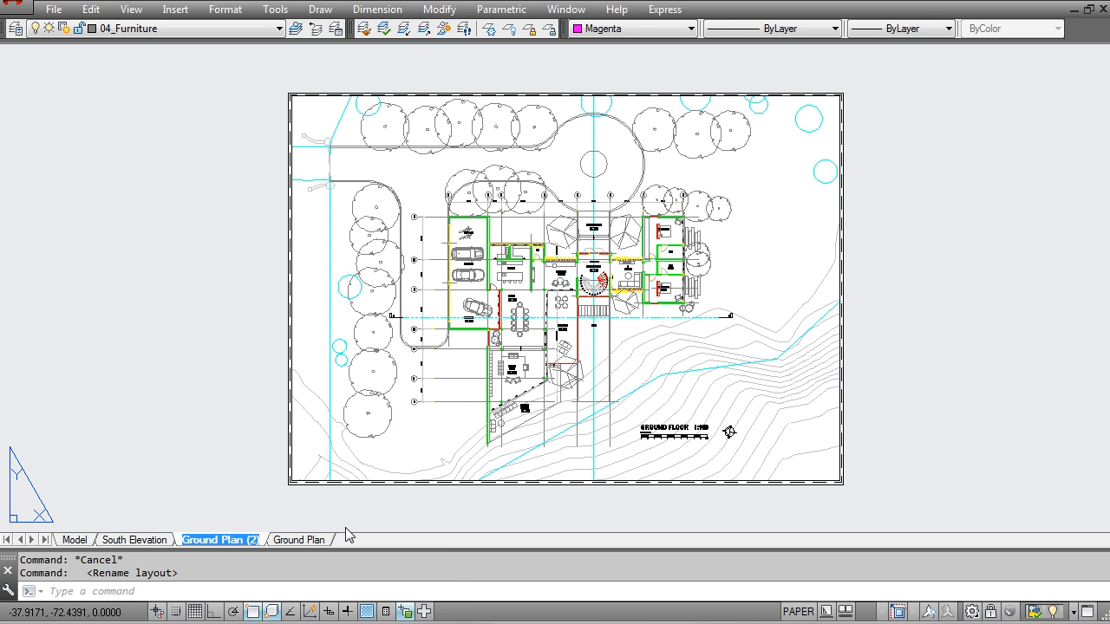
type("First")
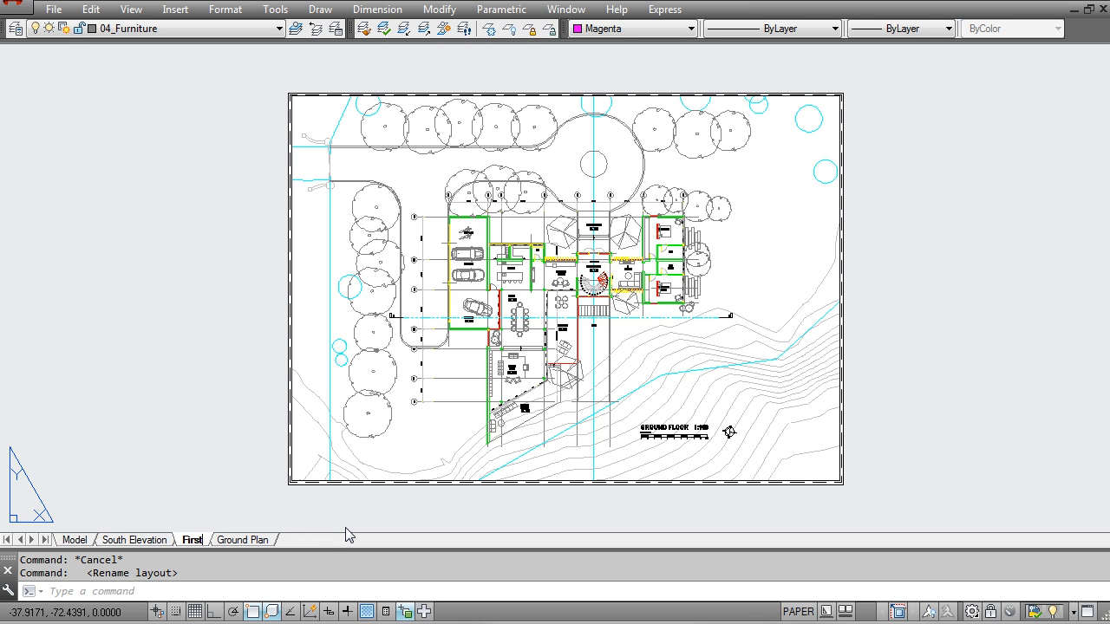
left_click(232, 460)
key("Escape")
key("Escape")
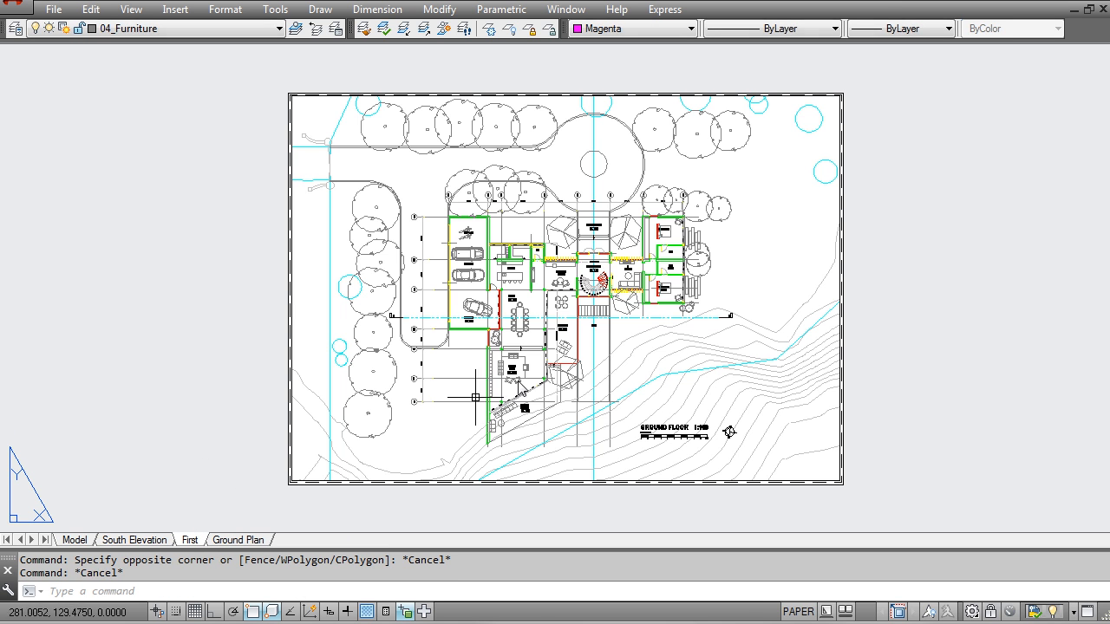
Pan the First layout's viewport to the first floor plan and freeze the 00_Contours layer in it, then return to paper space.
double_click(618, 335)
middle_click_drag(699, 295, 46, 307)
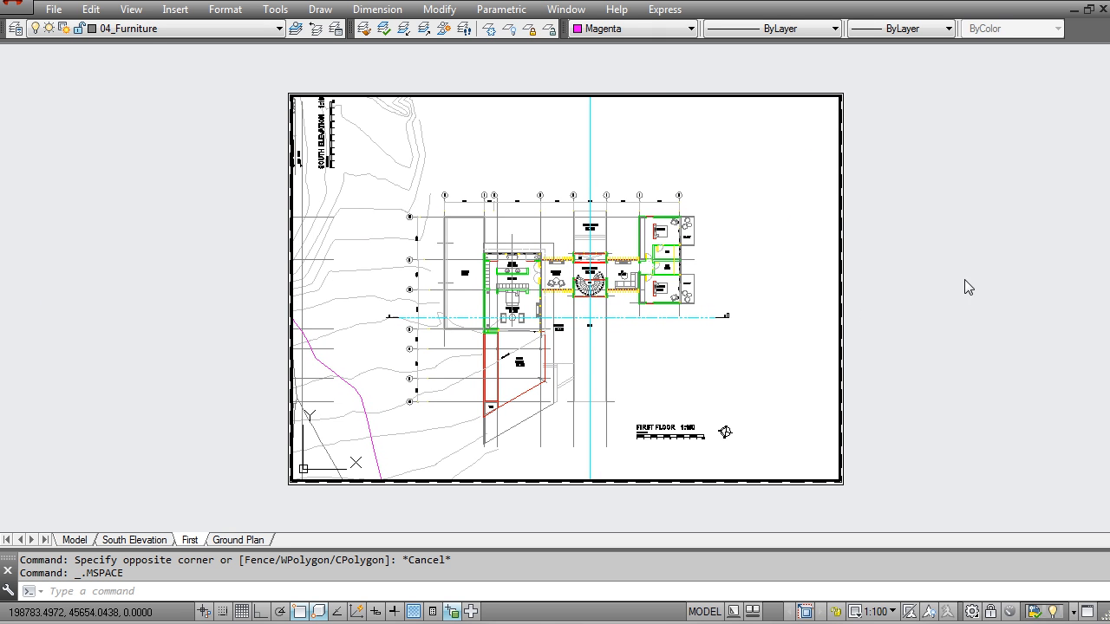
left_click(143, 29)
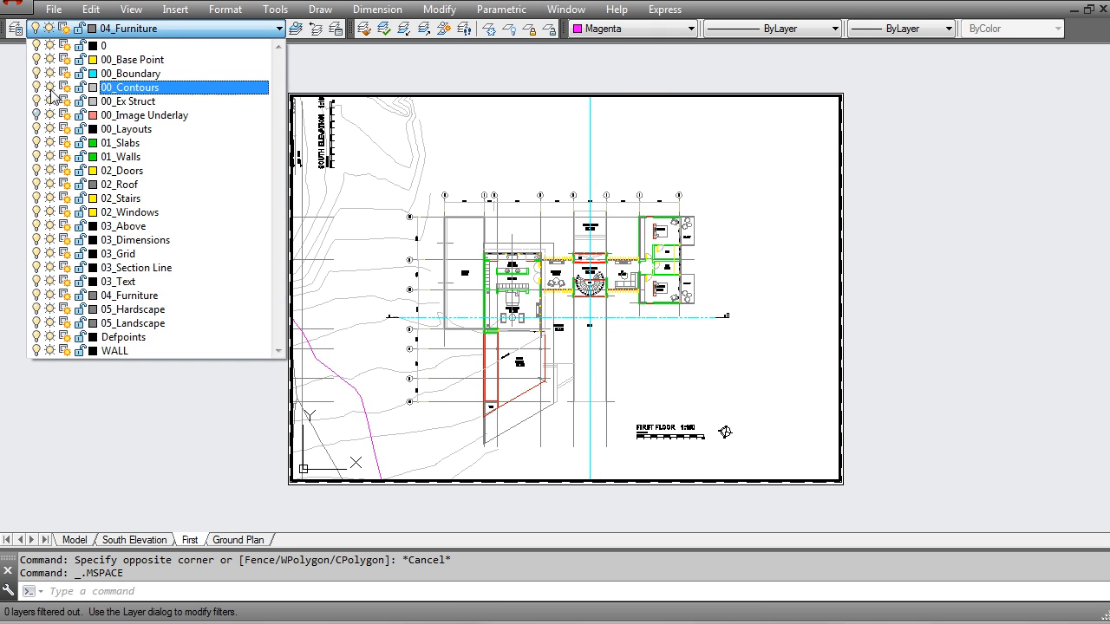
left_click(61, 88)
left_click(198, 495)
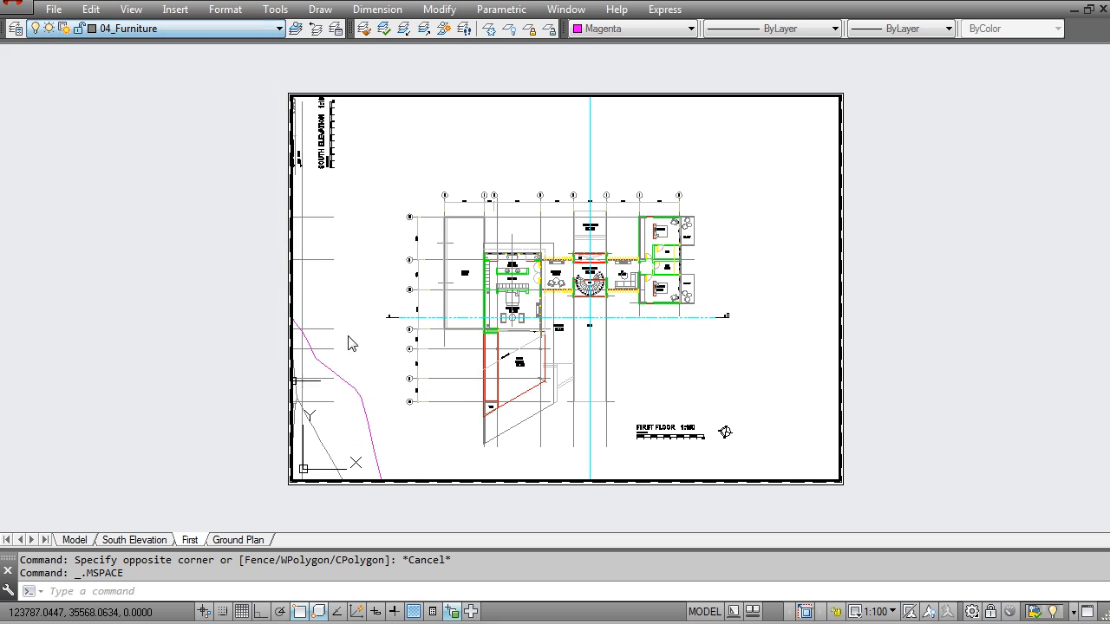
double_click(163, 309)
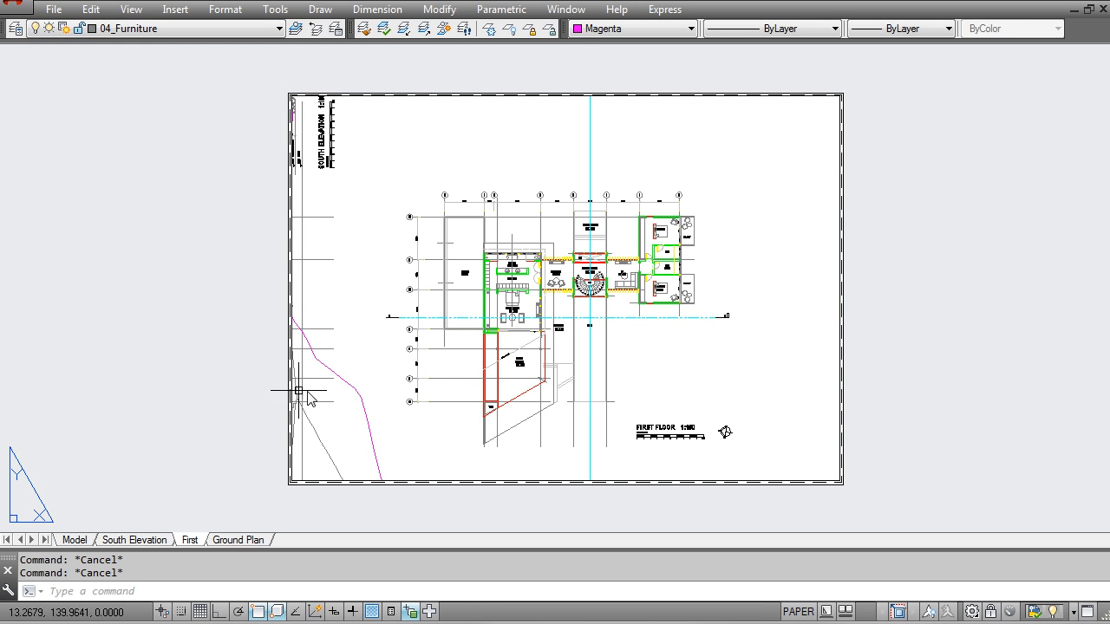
Stretch the viewport's left edge inward to crop out the south elevation title and the stray site lines beside the first floor plan.
left_click(292, 302)
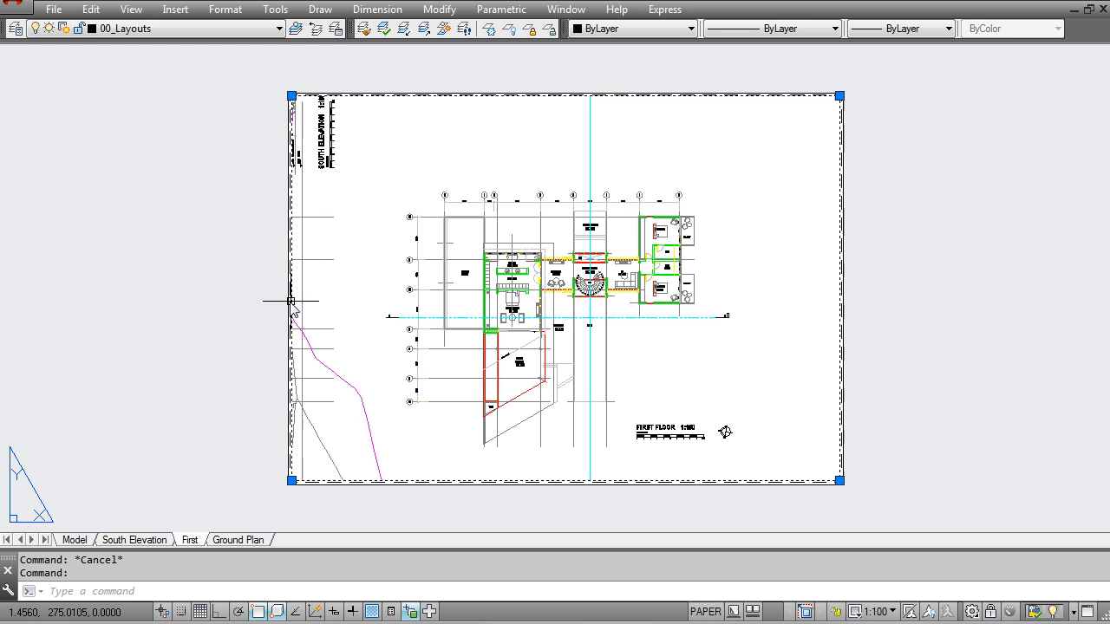
left_click(291, 95)
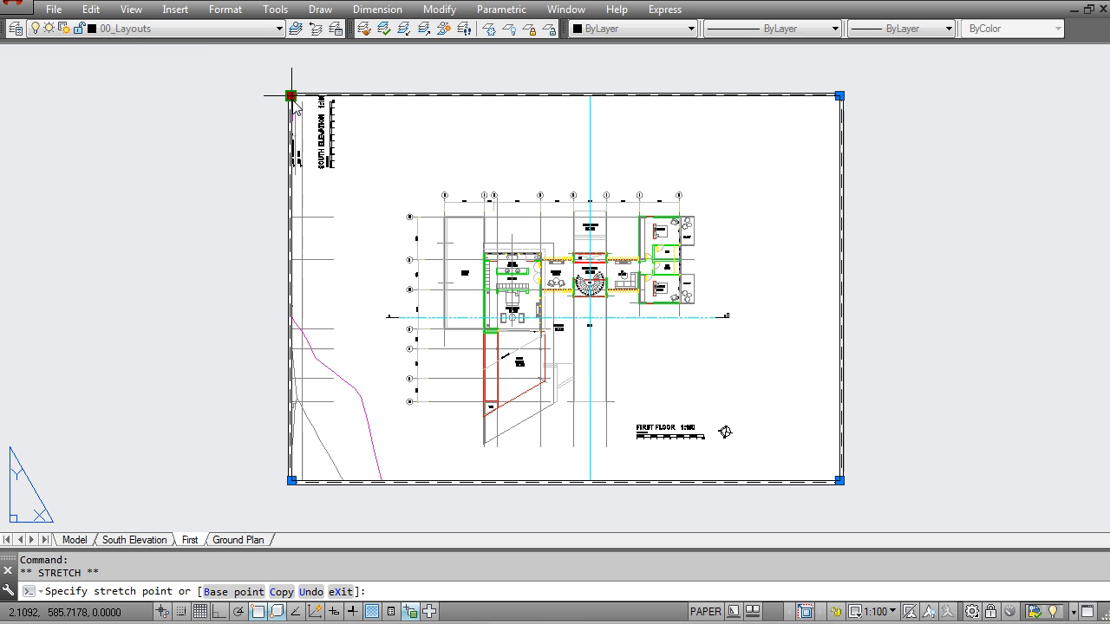
left_click(382, 96)
key("Escape")
key("Escape")
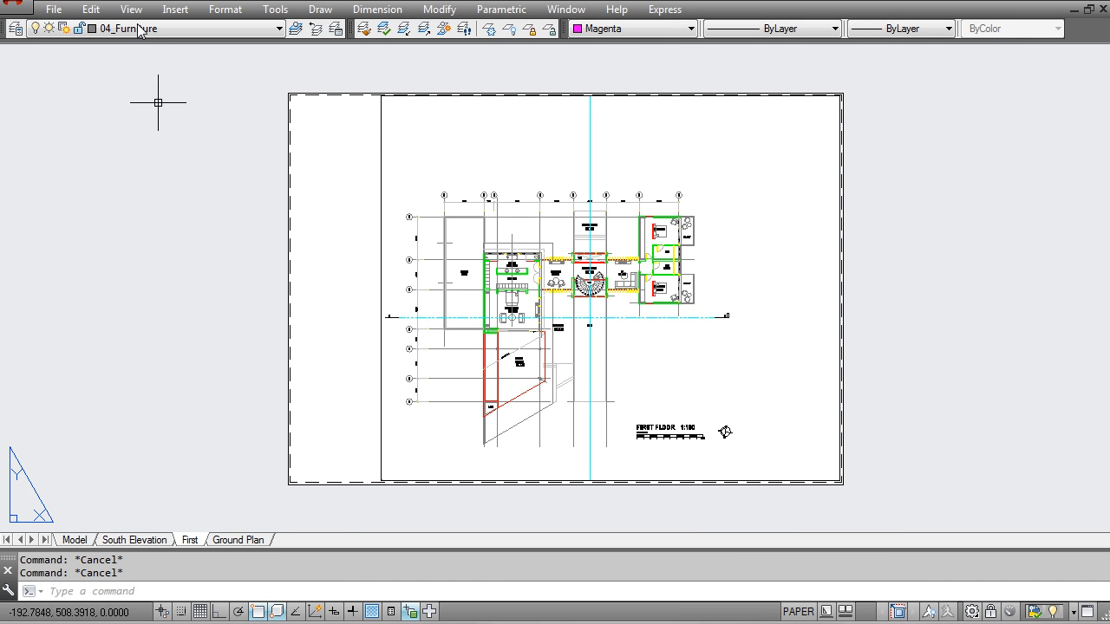
Check which layer the first floor viewport border is on, then clear the selection.
left_click(405, 152)
left_click(360, 139)
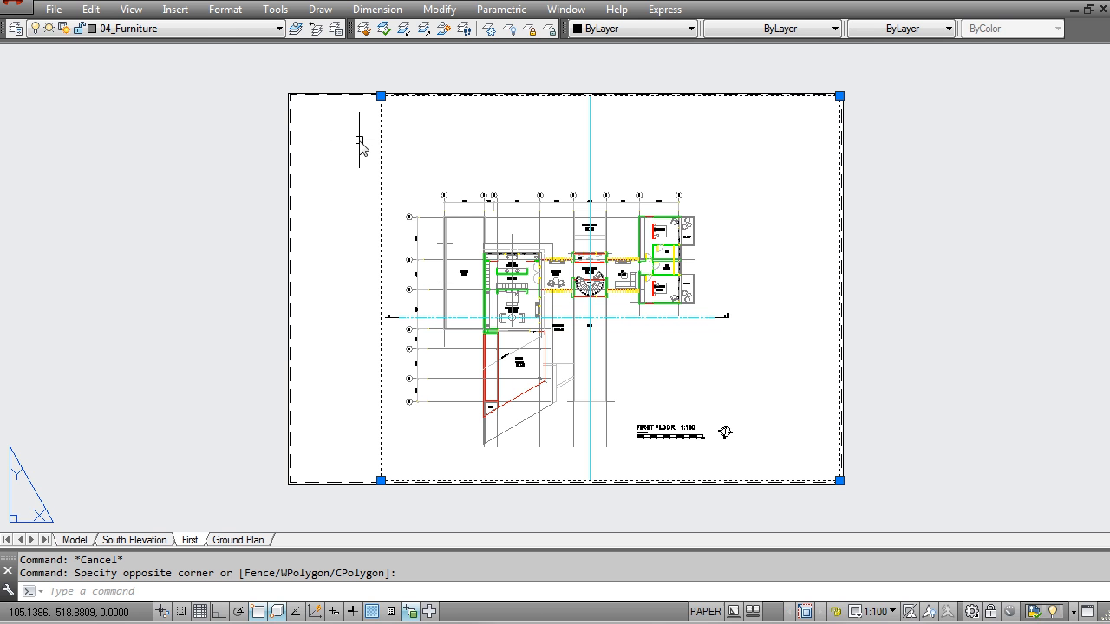
left_click(177, 28)
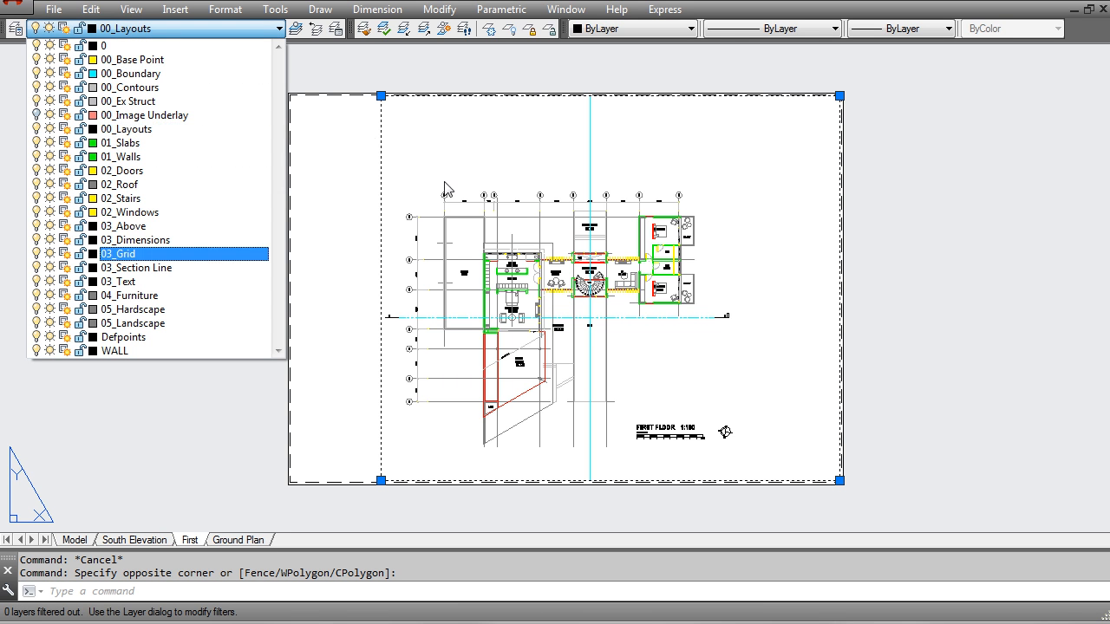
key("Escape")
key("Escape")
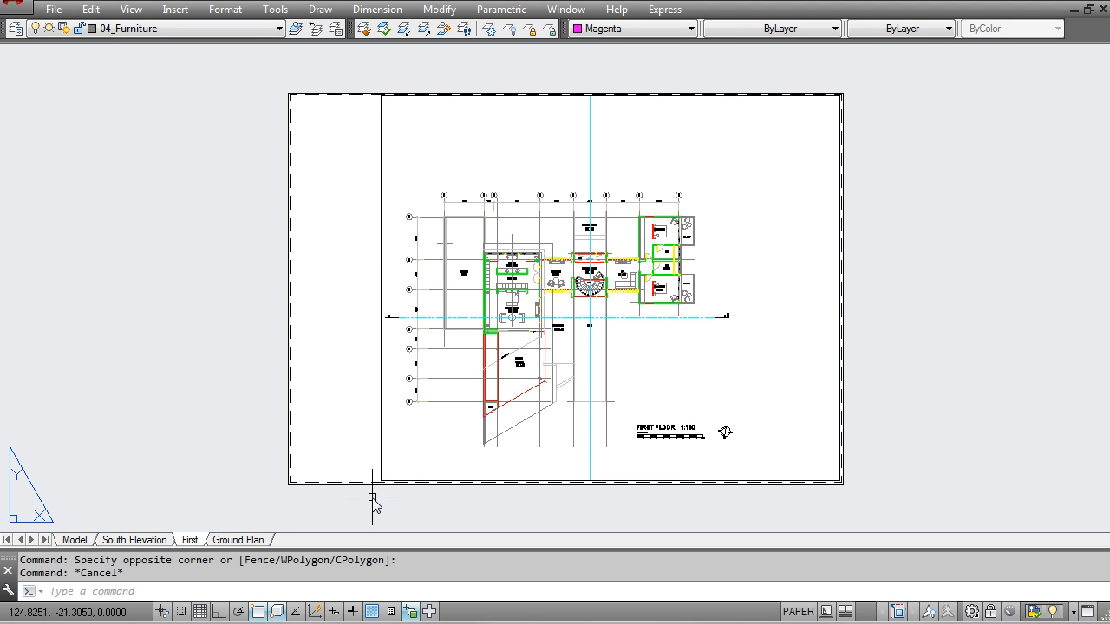
Preview the plot of the First layout, then leave the preview and the plot settings without plotting.
key("ctrl+p")
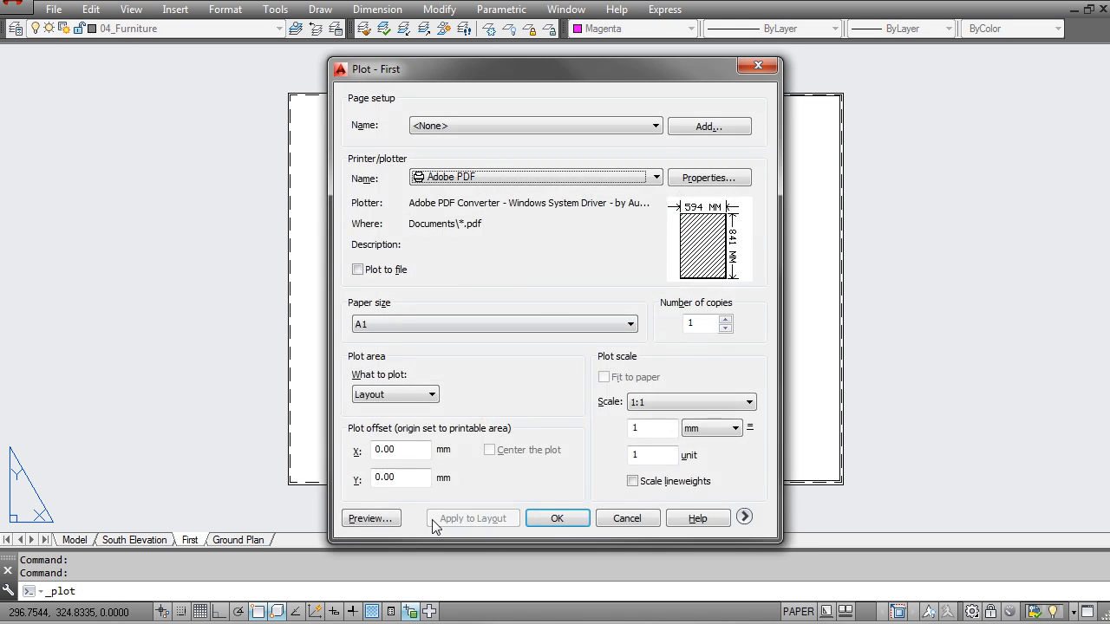
left_click(372, 520)
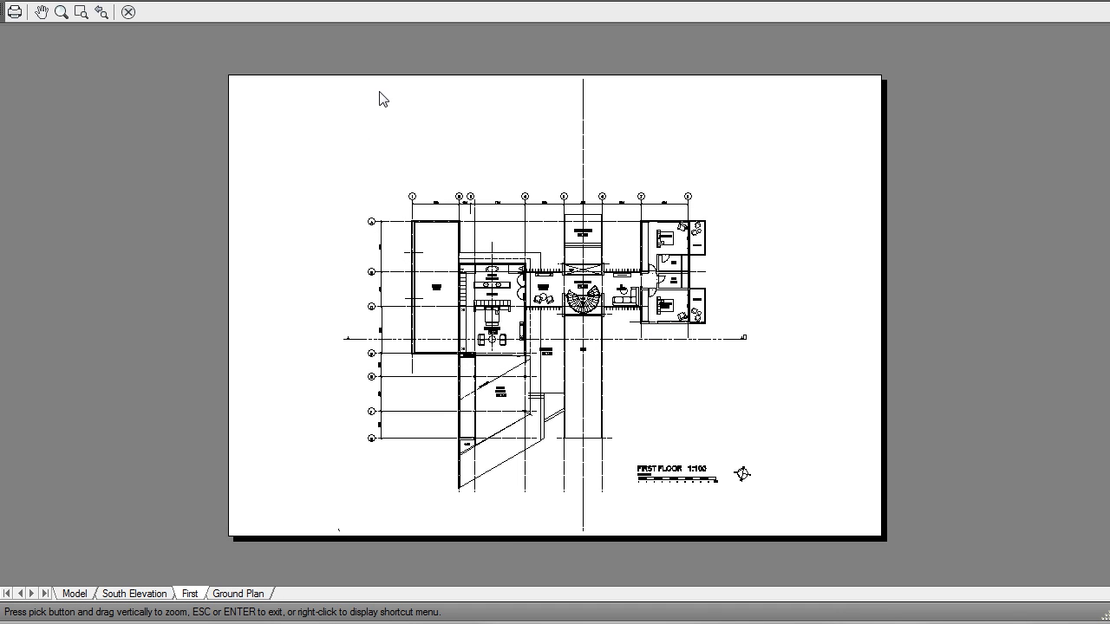
key("Escape")
key("Escape")
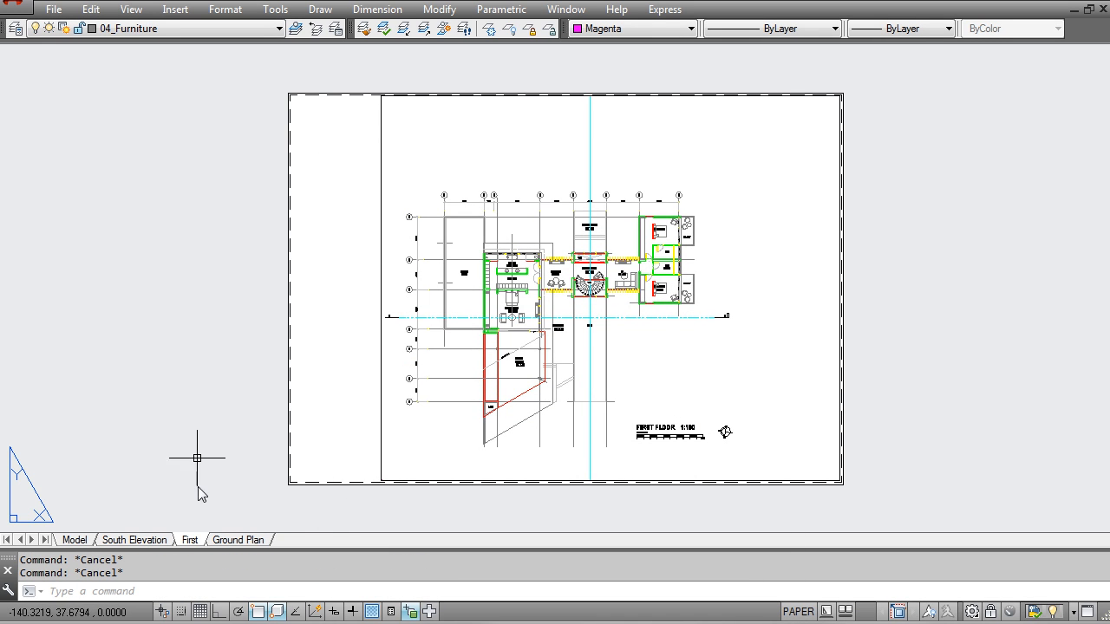
Review the plot settings of the South Elevation layout and close them without plotting.
left_click(158, 540)
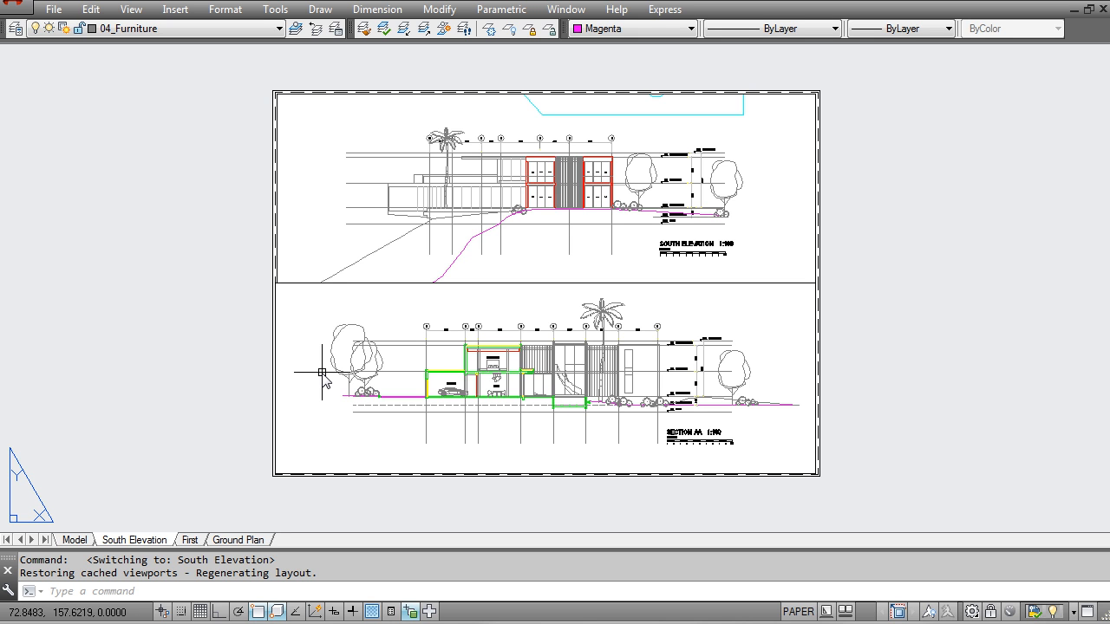
key("ctrl+p")
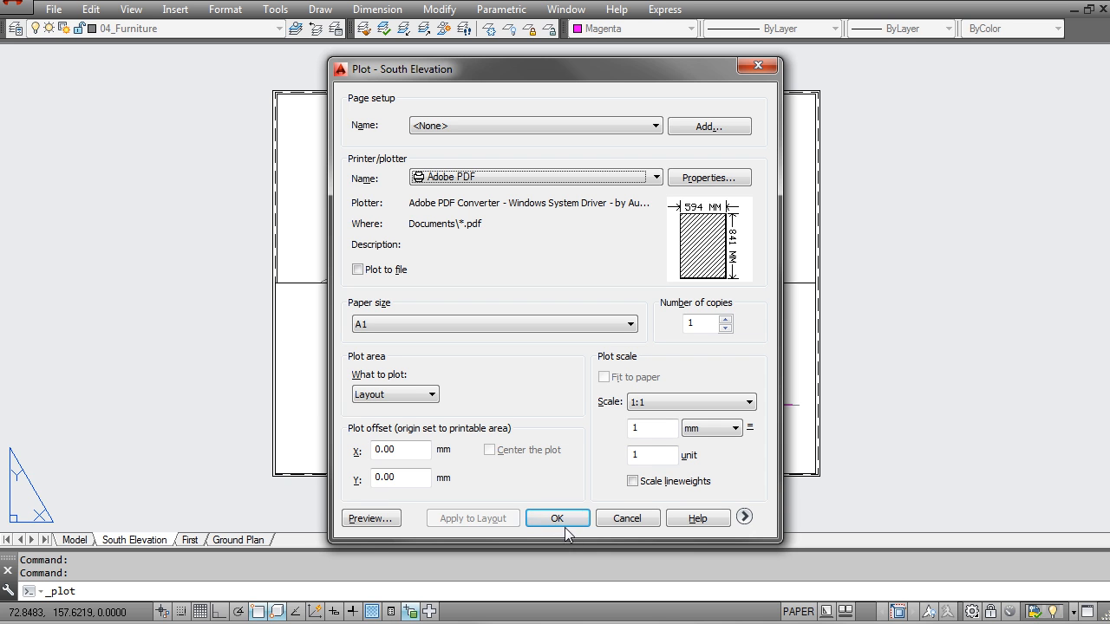
left_click(616, 519)
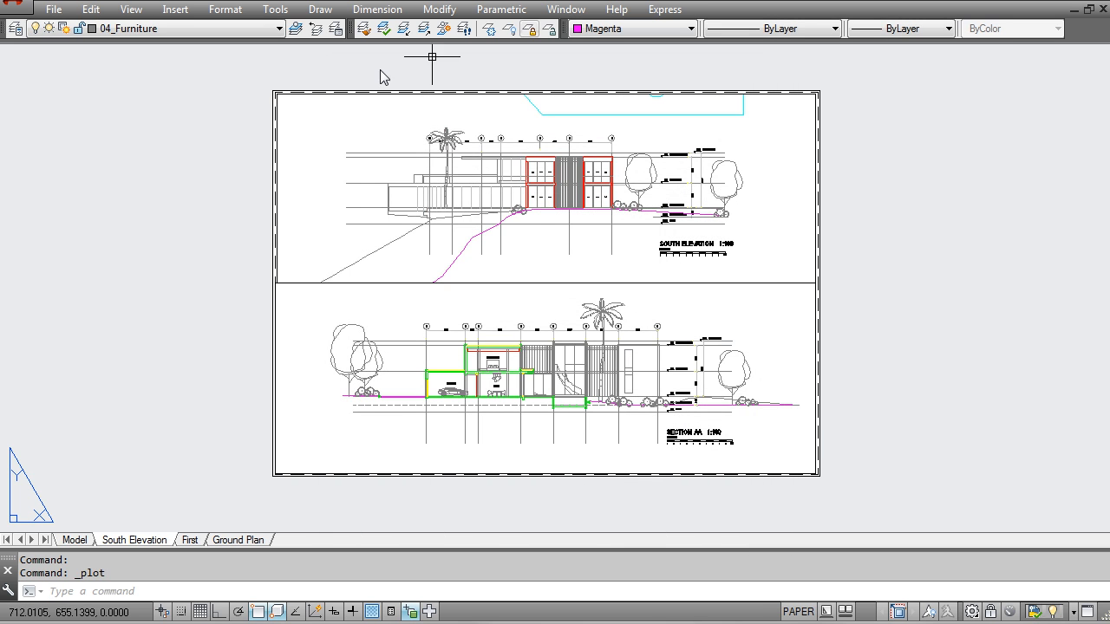